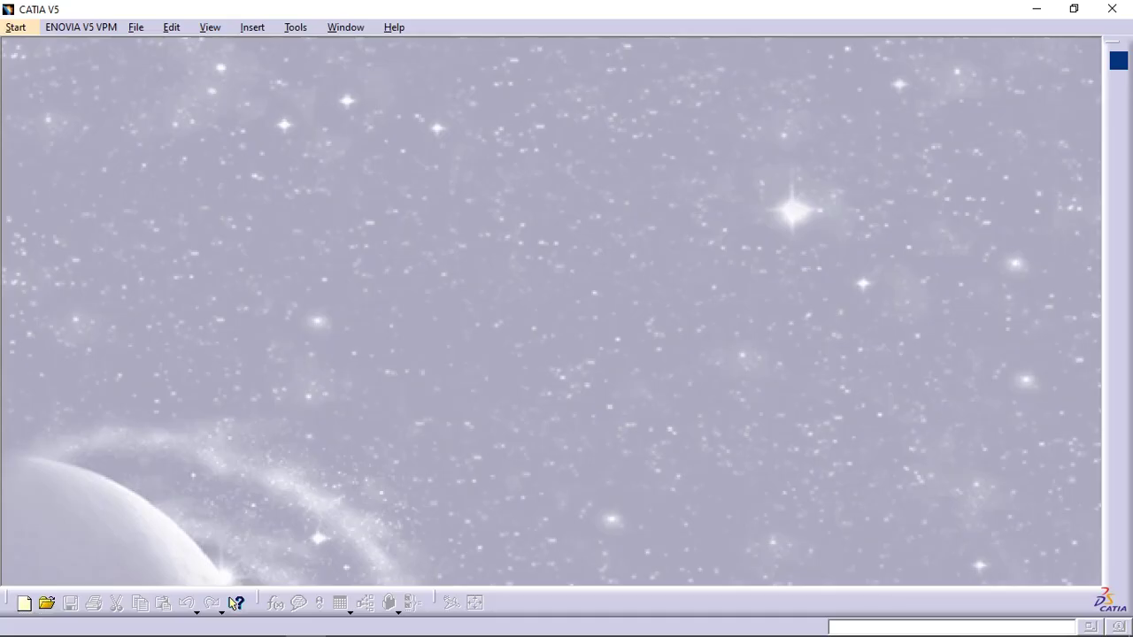
Create a new document via File > New, choosing Part as the document type
left_click(135, 28)
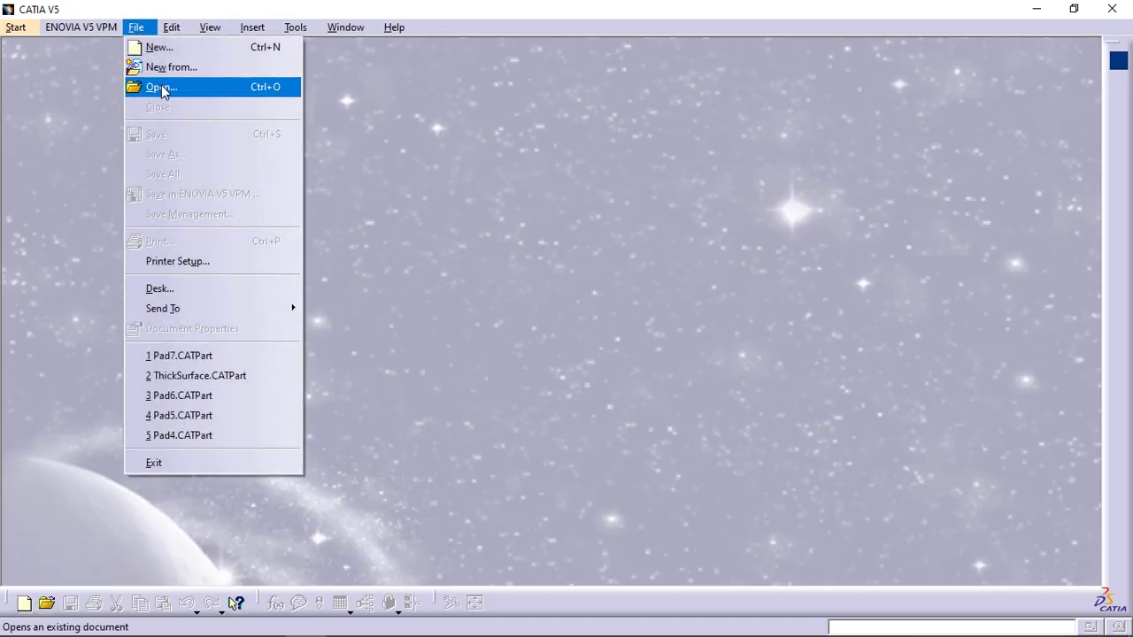
left_click(161, 47)
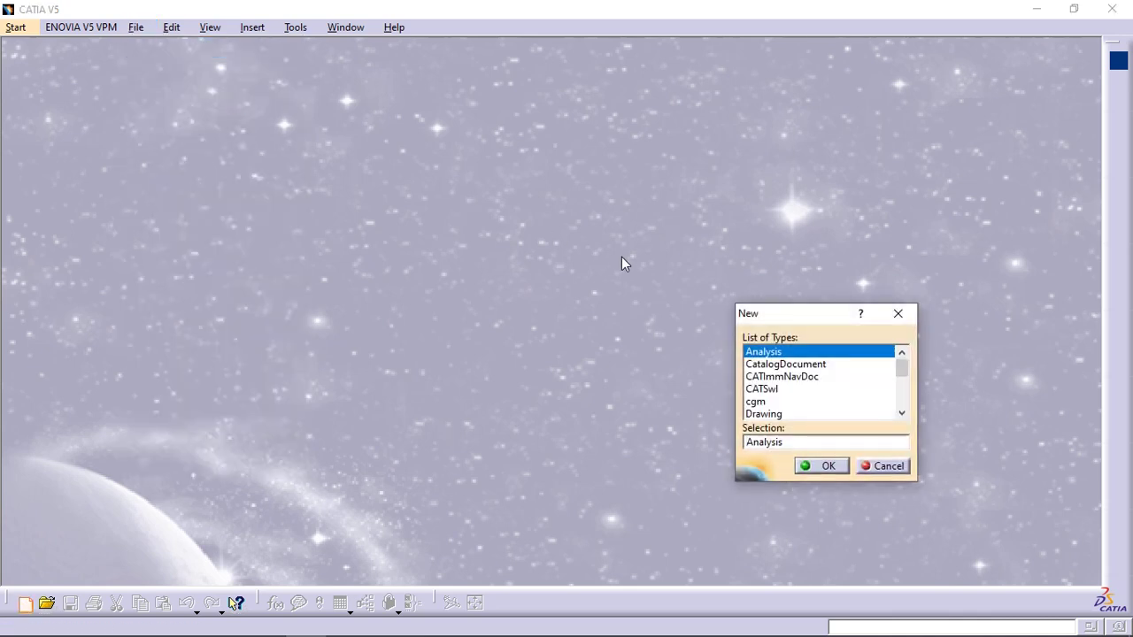
scroll(907, 406, "down", 2)
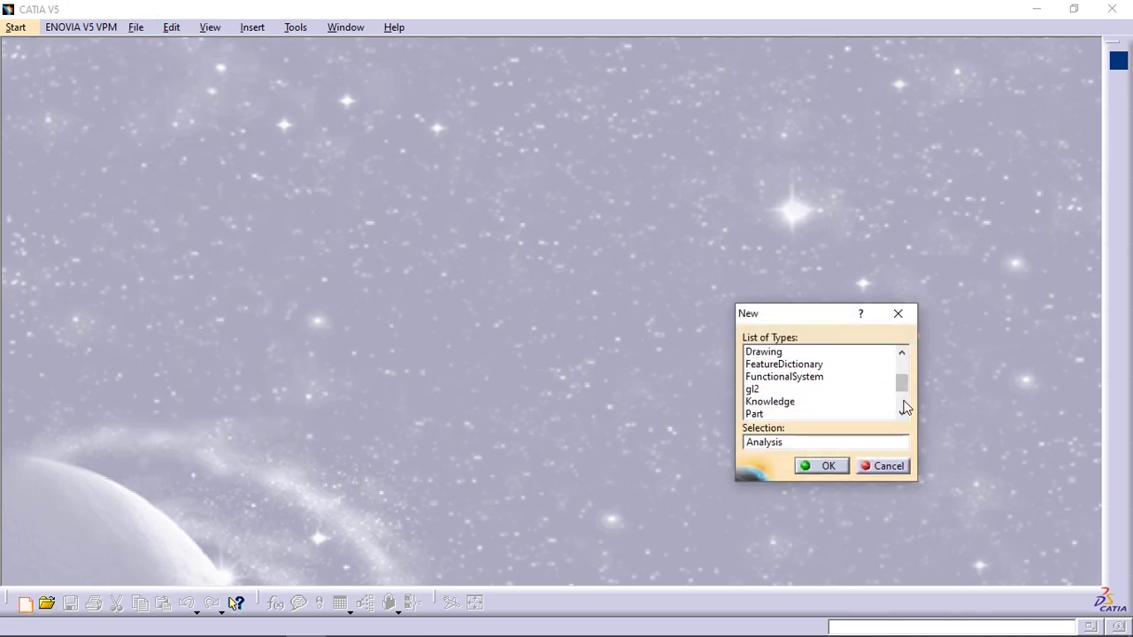
left_click(799, 409)
left_click(822, 469)
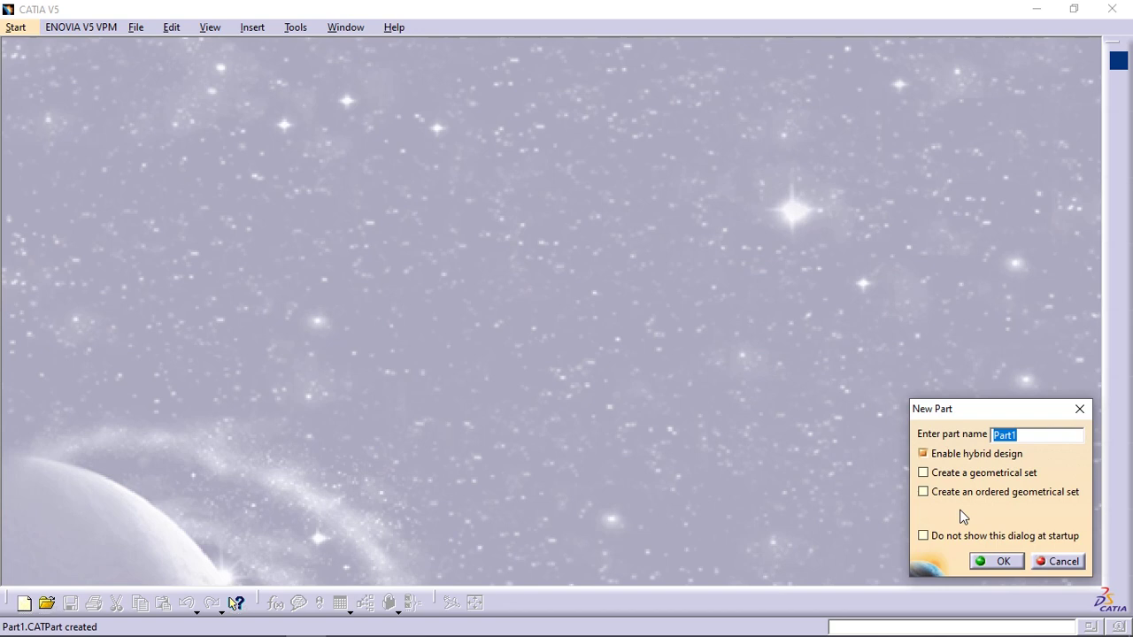
Keep the default name Part1 and start a sketch on the yz plane
left_click(999, 563)
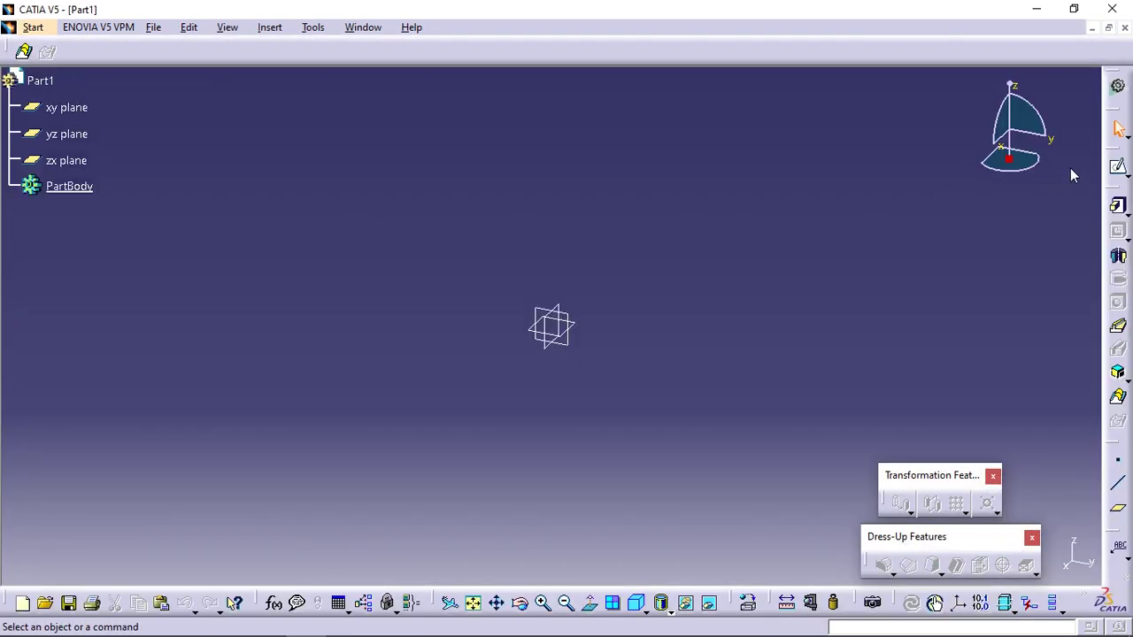
left_click(1118, 166)
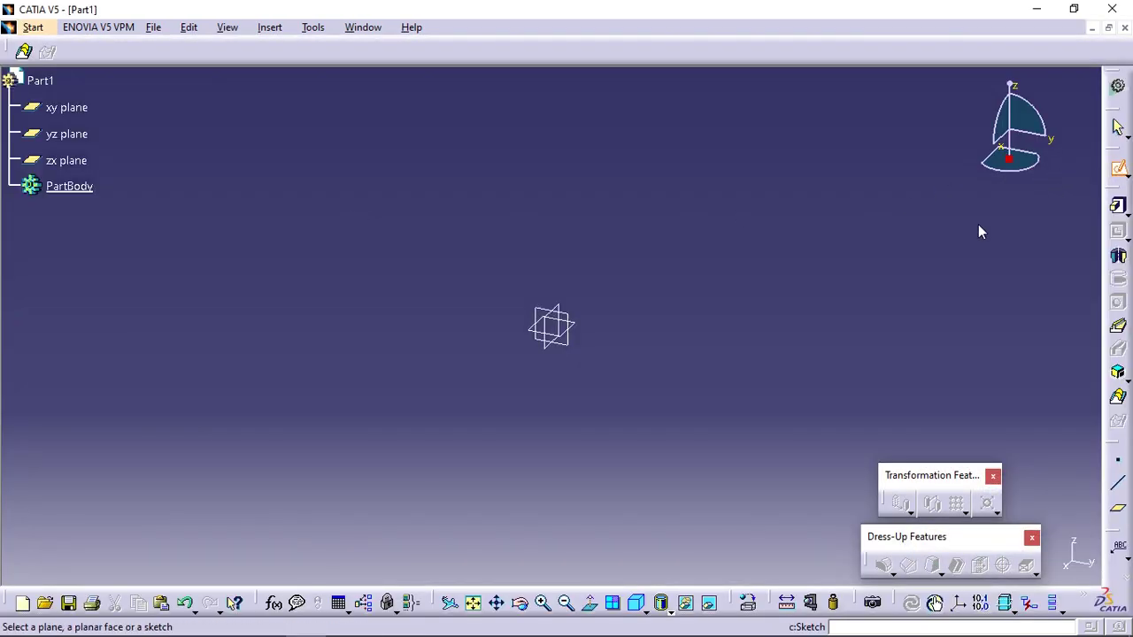
left_click(567, 316)
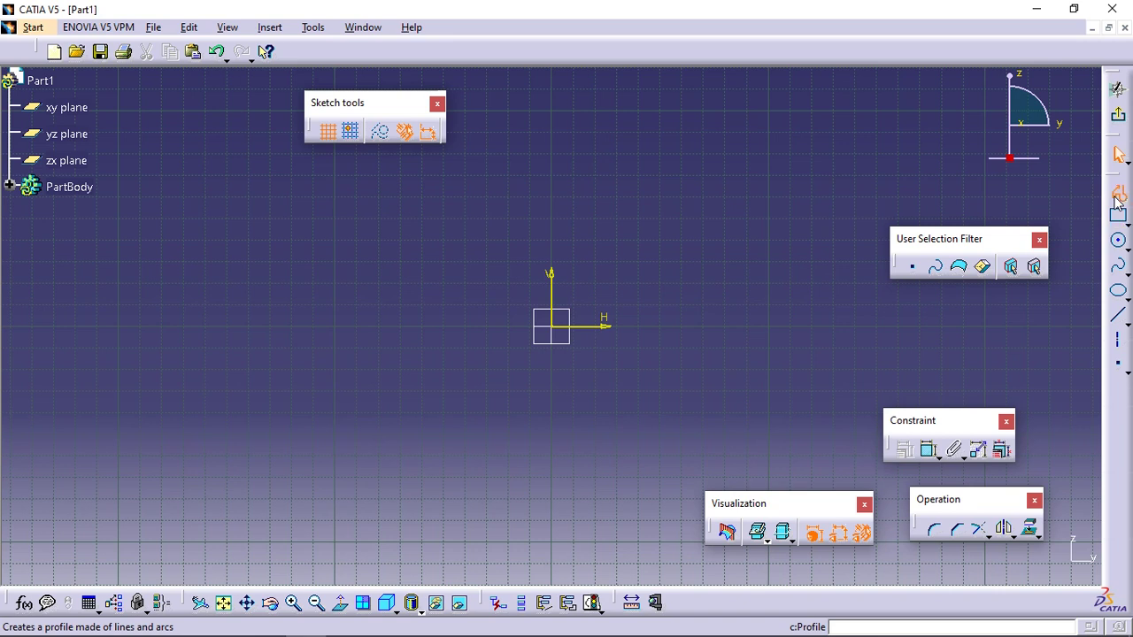
Start a profile at height 45 on the vertical axis with a 14.2 mm top edge
left_click(1117, 196)
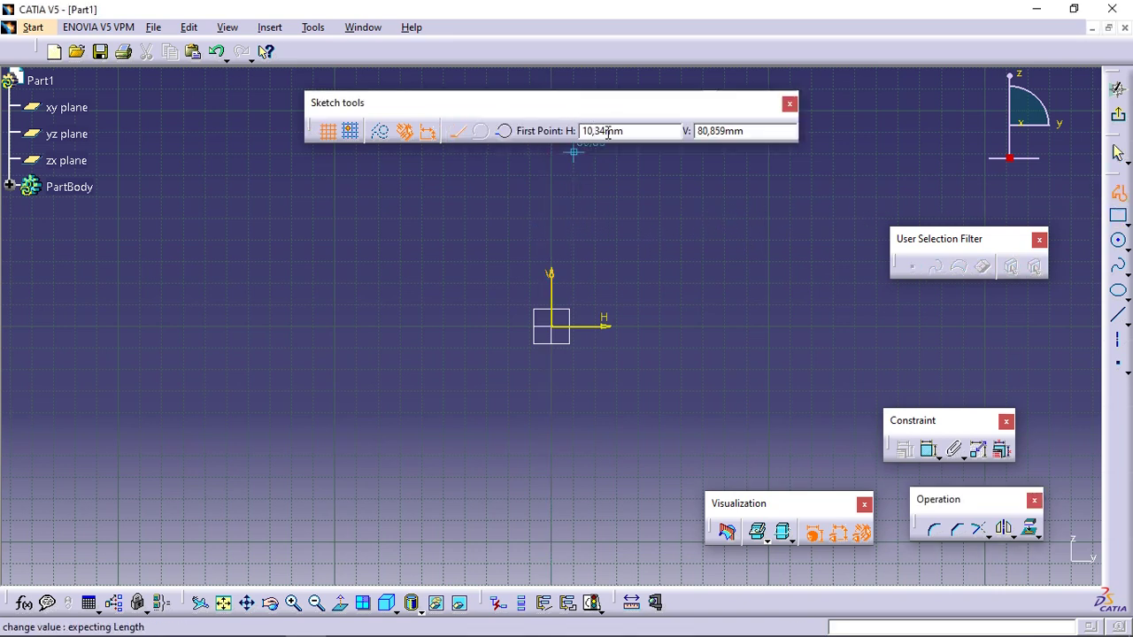
double_click(745, 131)
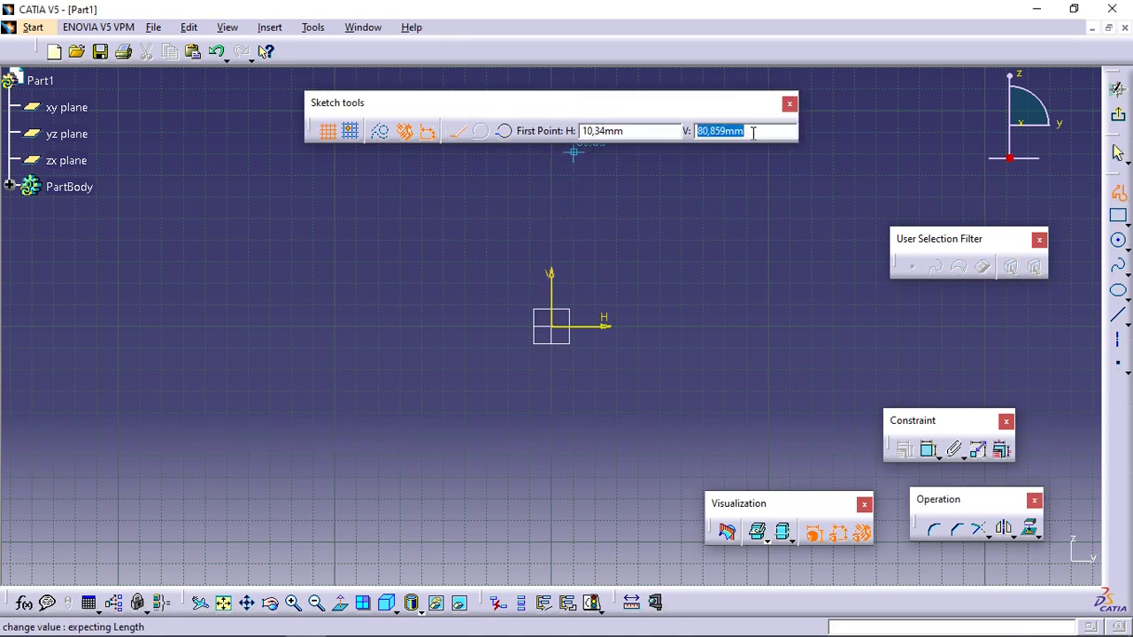
type("45")
key("Tab")
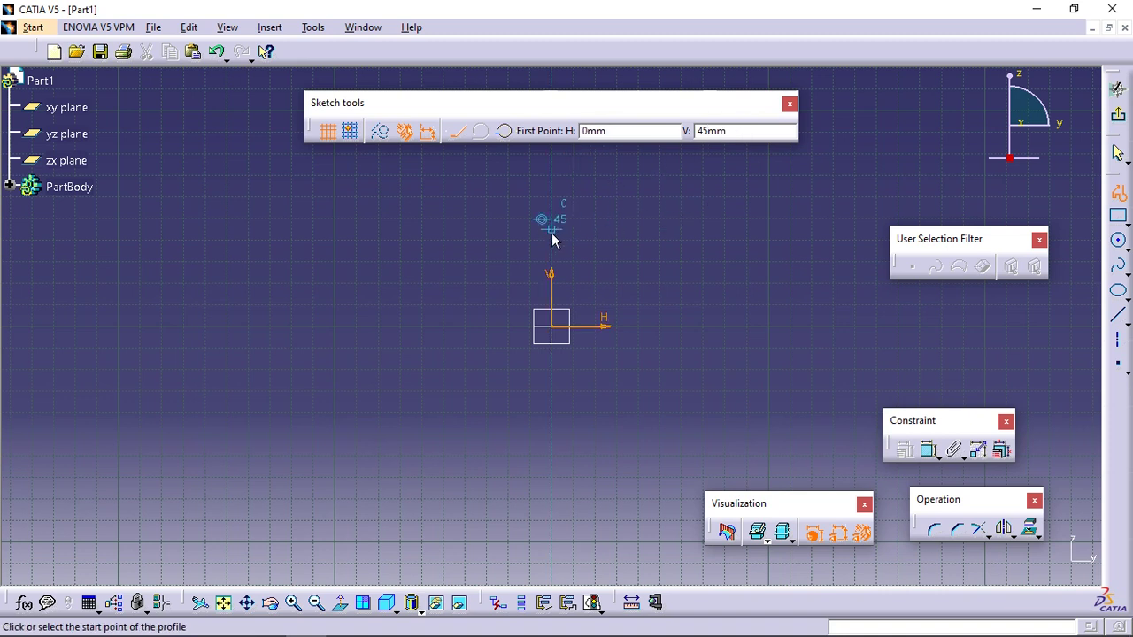
left_click(552, 235)
left_click(858, 131)
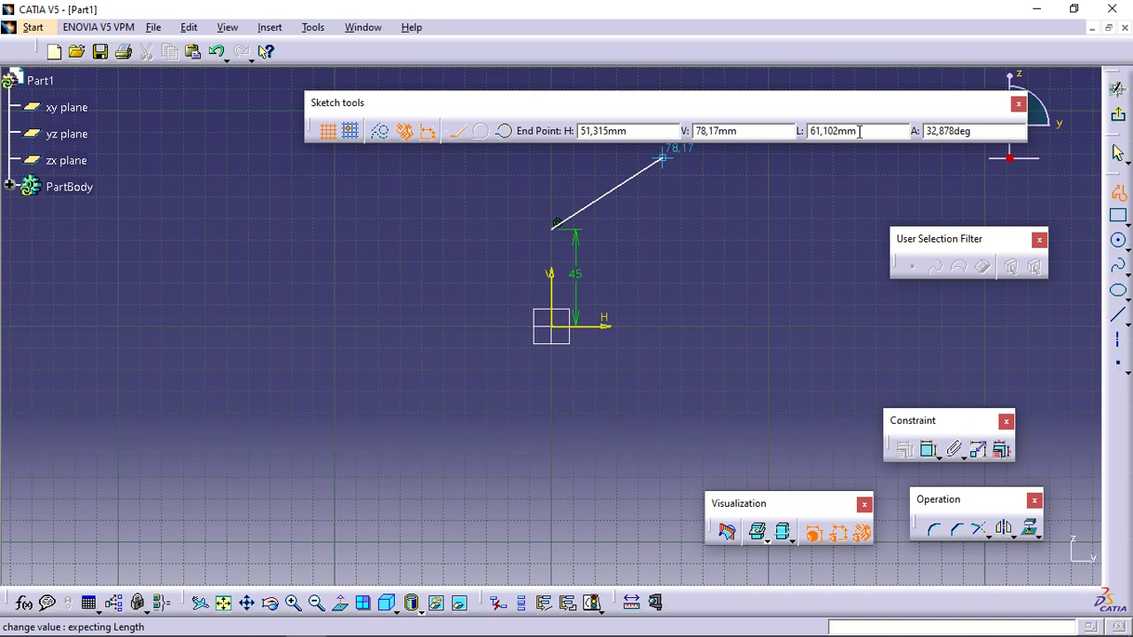
double_click(859, 131)
type("14")
left_click(521, 229)
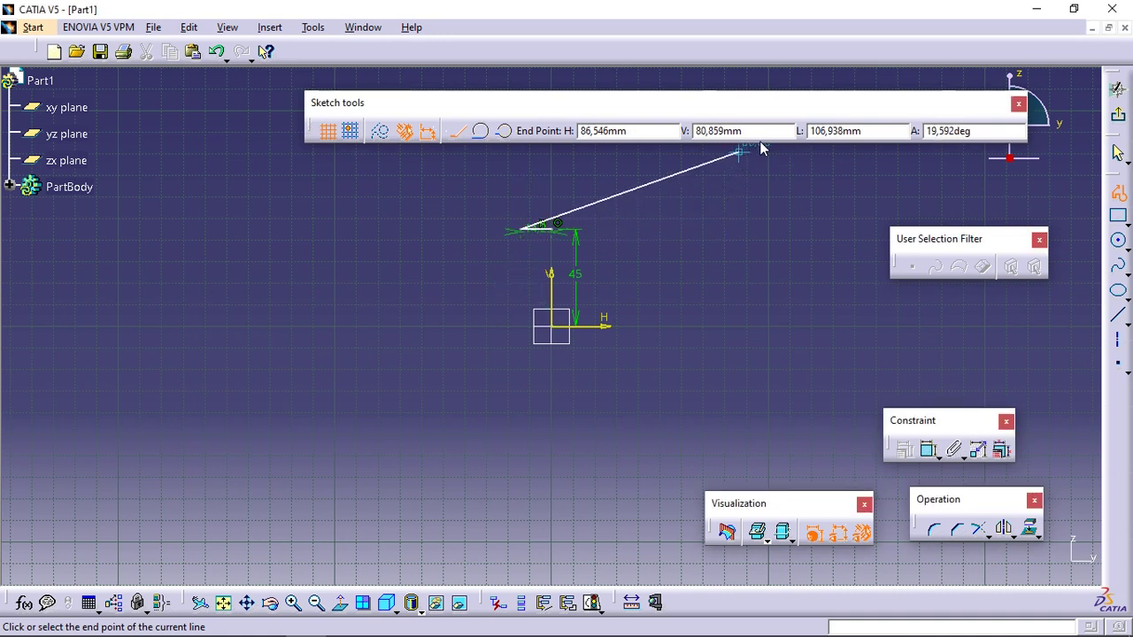
Continue the profile down to height 20, then a 44.2 mm horizontal line
left_click(701, 130)
type("20")
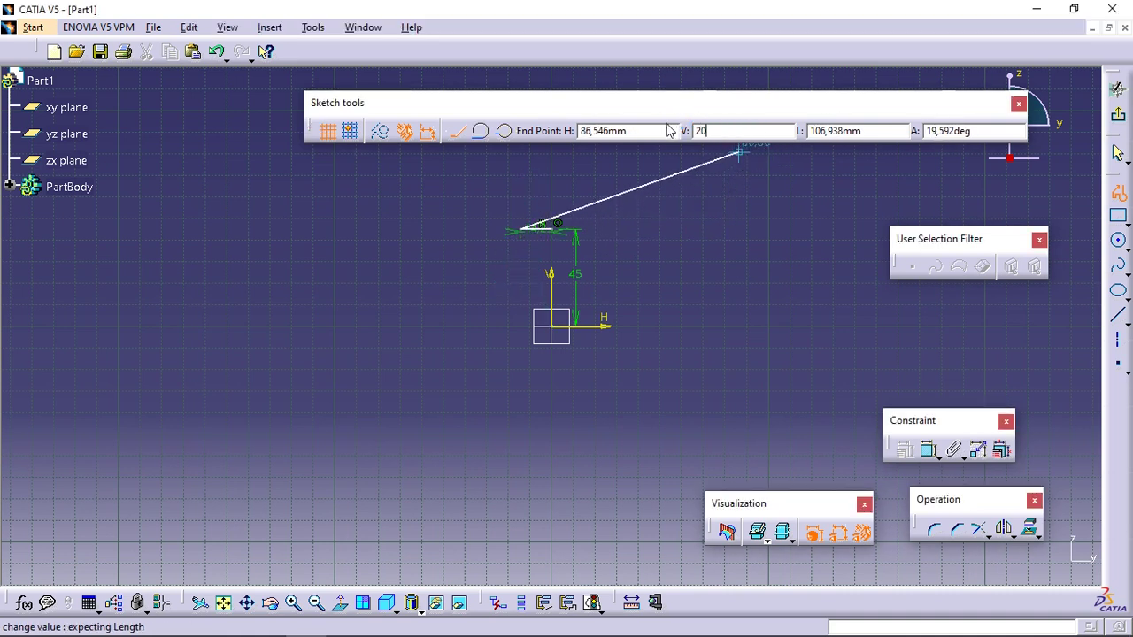
key("Return")
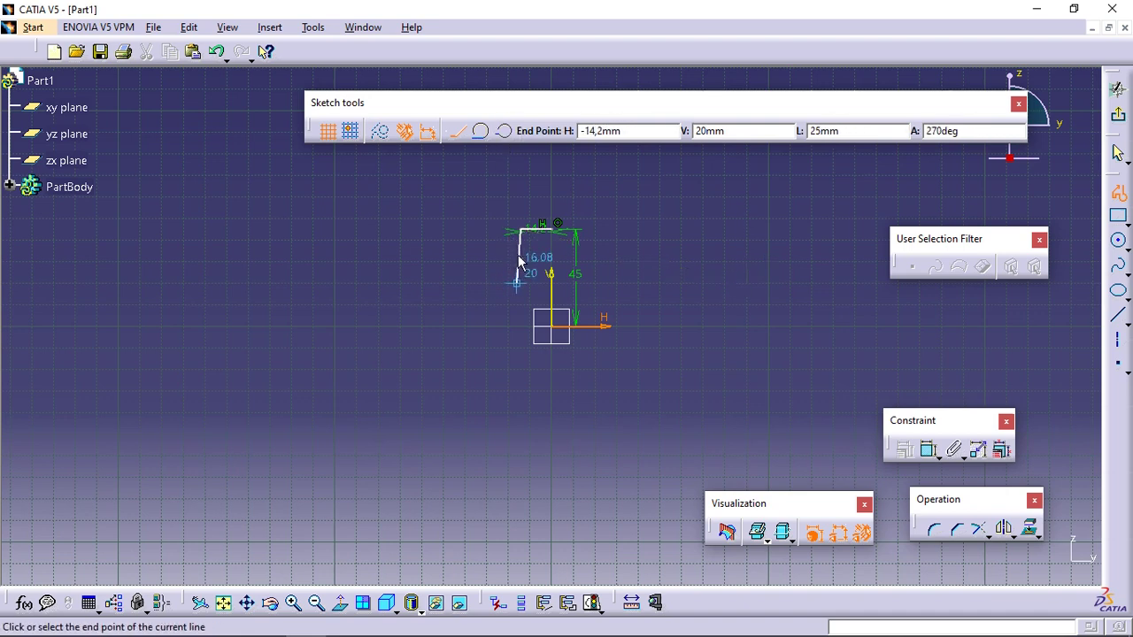
left_click(520, 283)
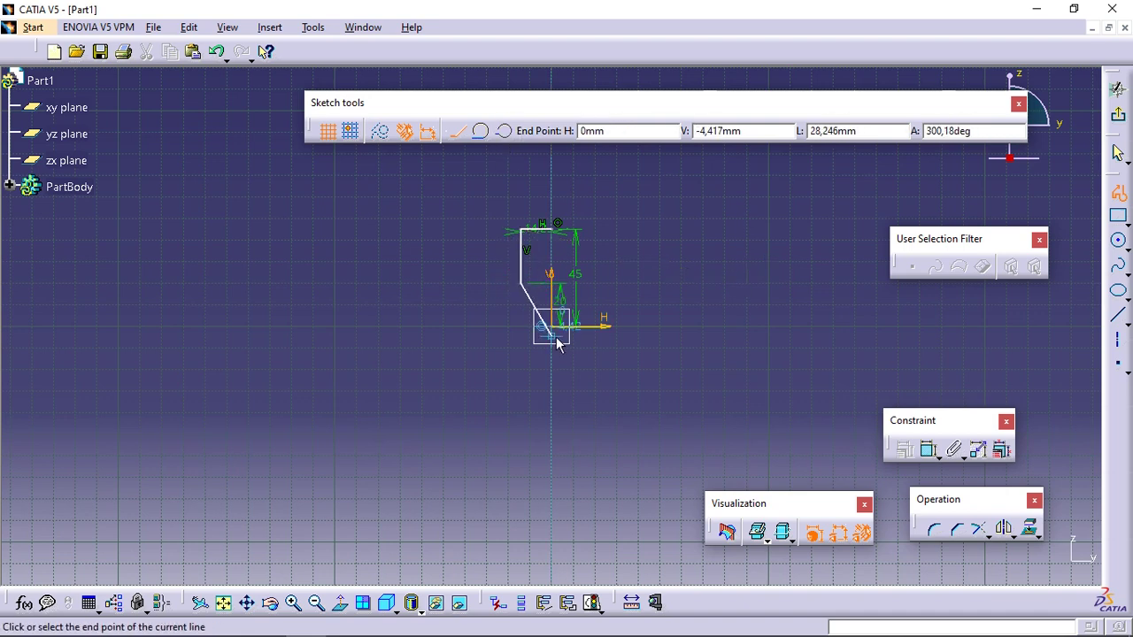
middle_click_drag(557, 336, 614, 374)
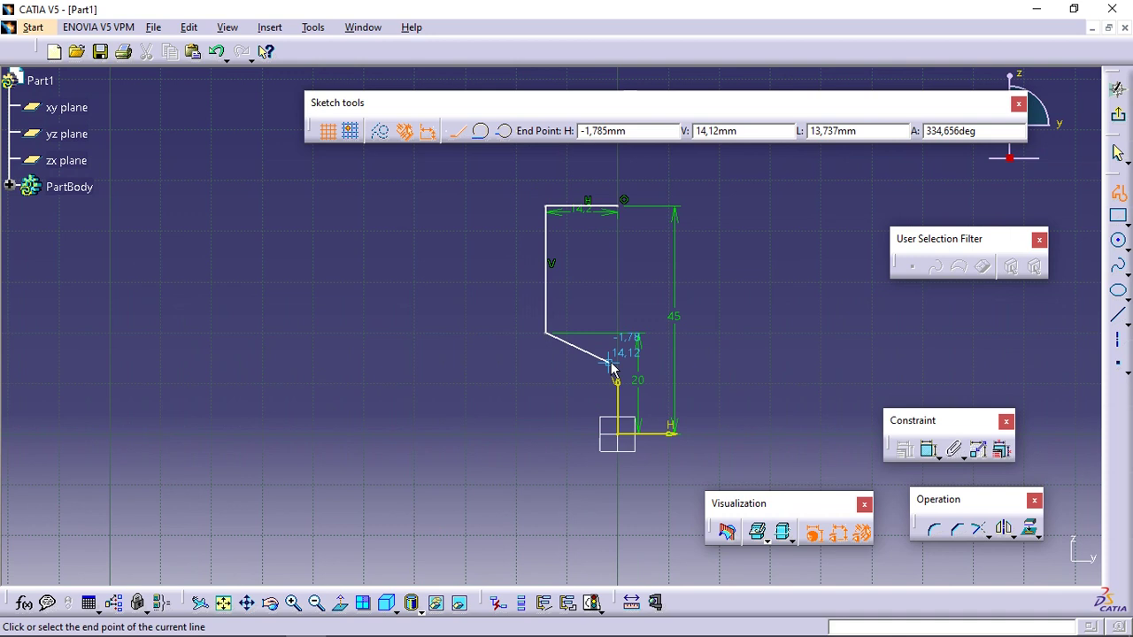
left_click(861, 130)
type("44,2mm")
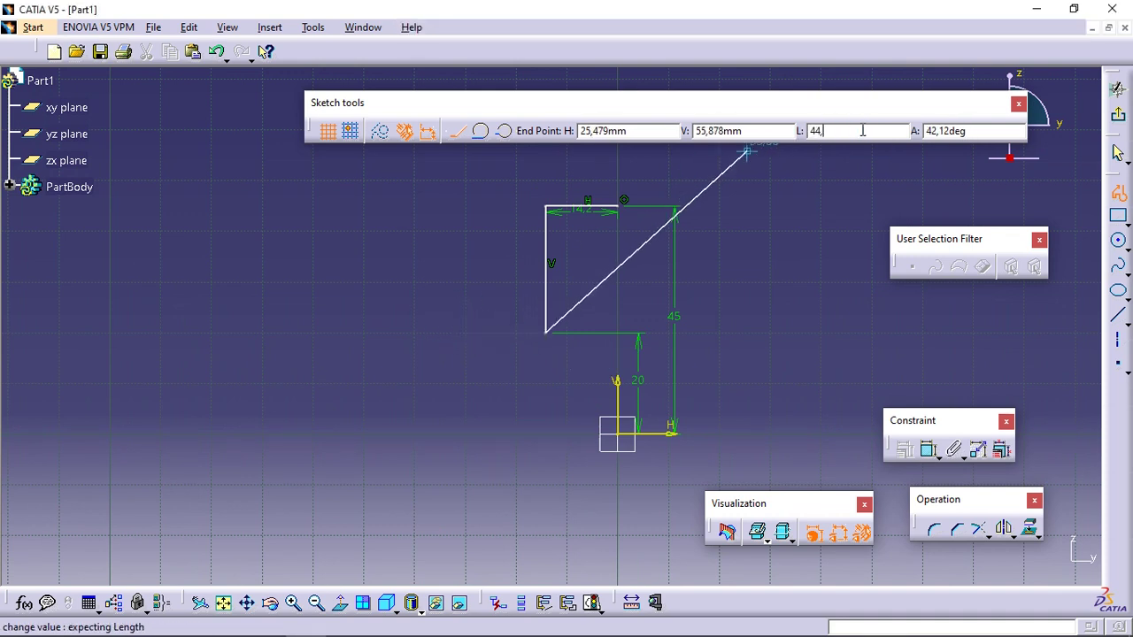
key("Return")
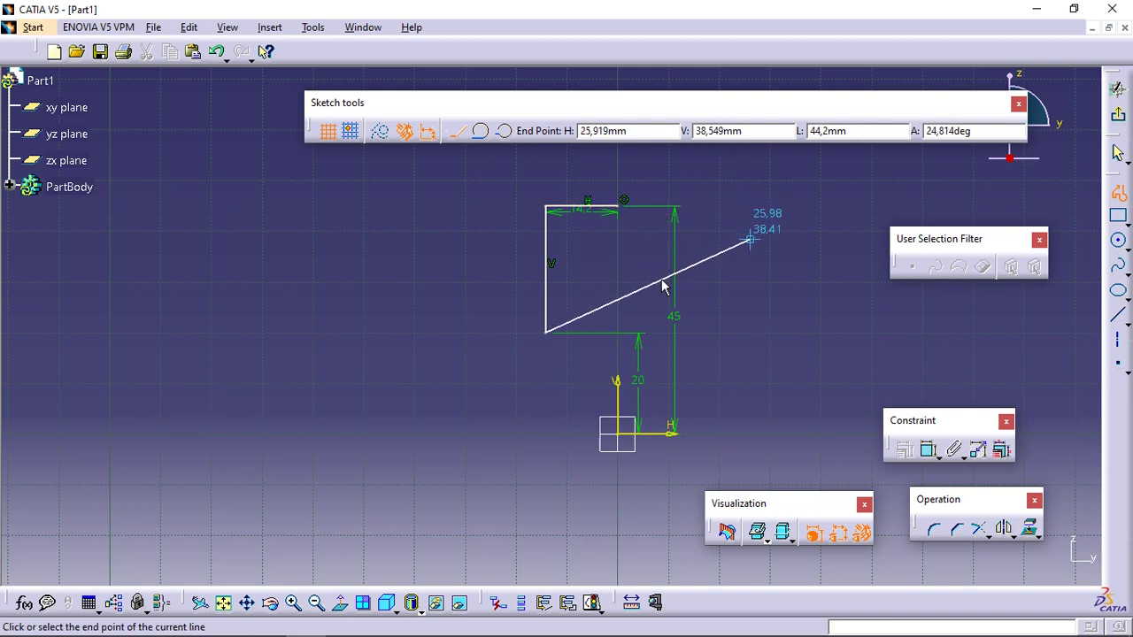
Fix the 44.2 mm line, then add an edge to height 25 and a 30 mm line
left_click(350, 340)
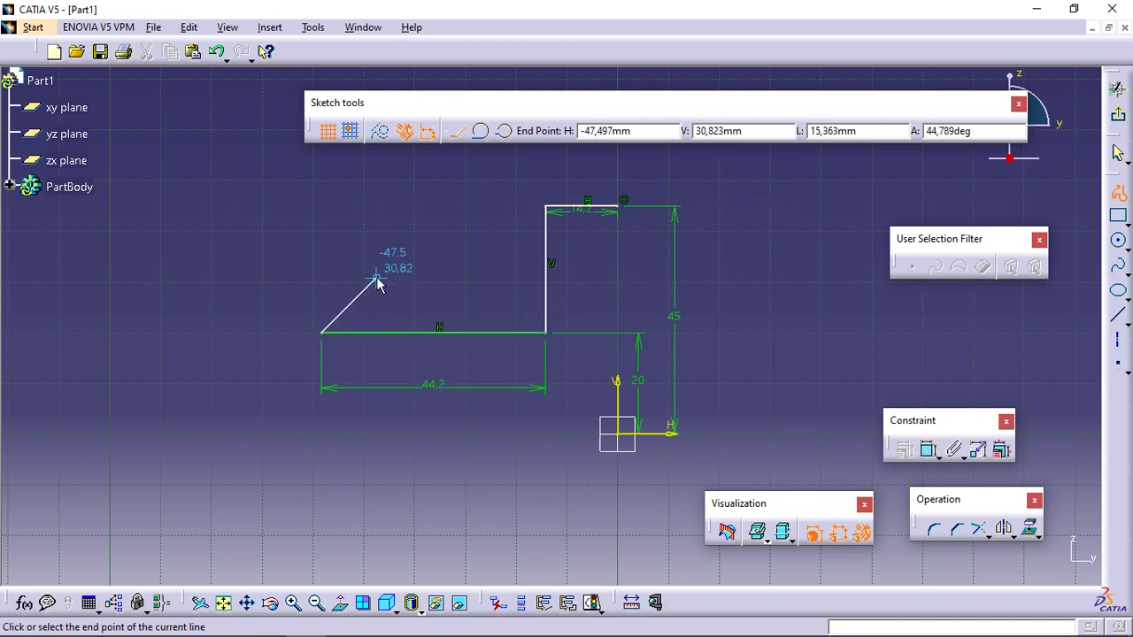
left_click(758, 132)
type("25")
key("Tab")
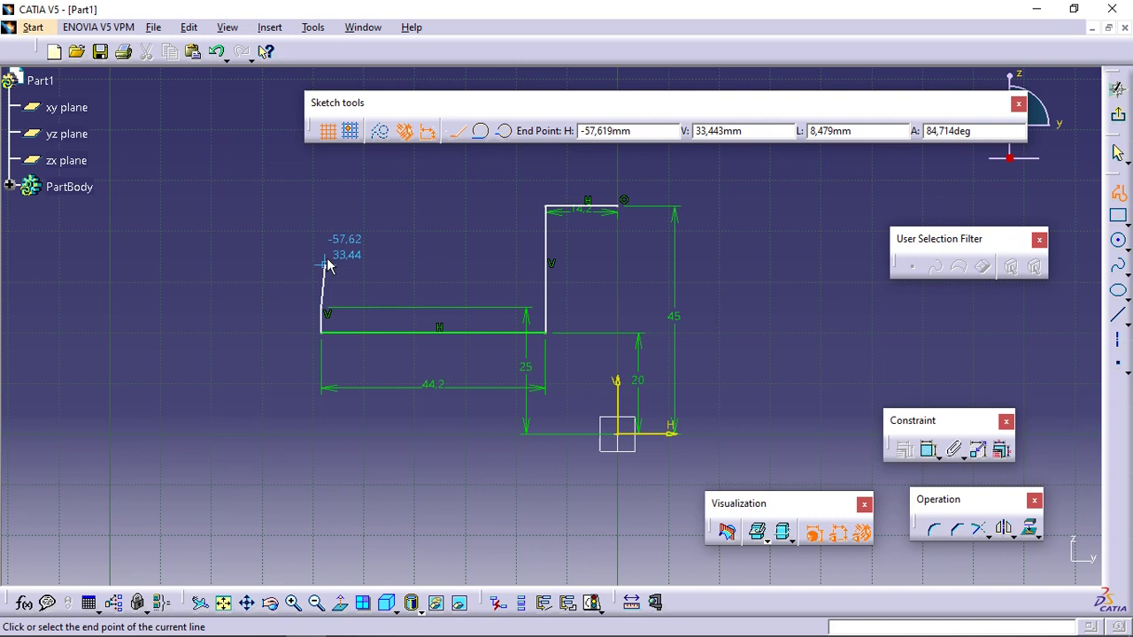
left_click(865, 131)
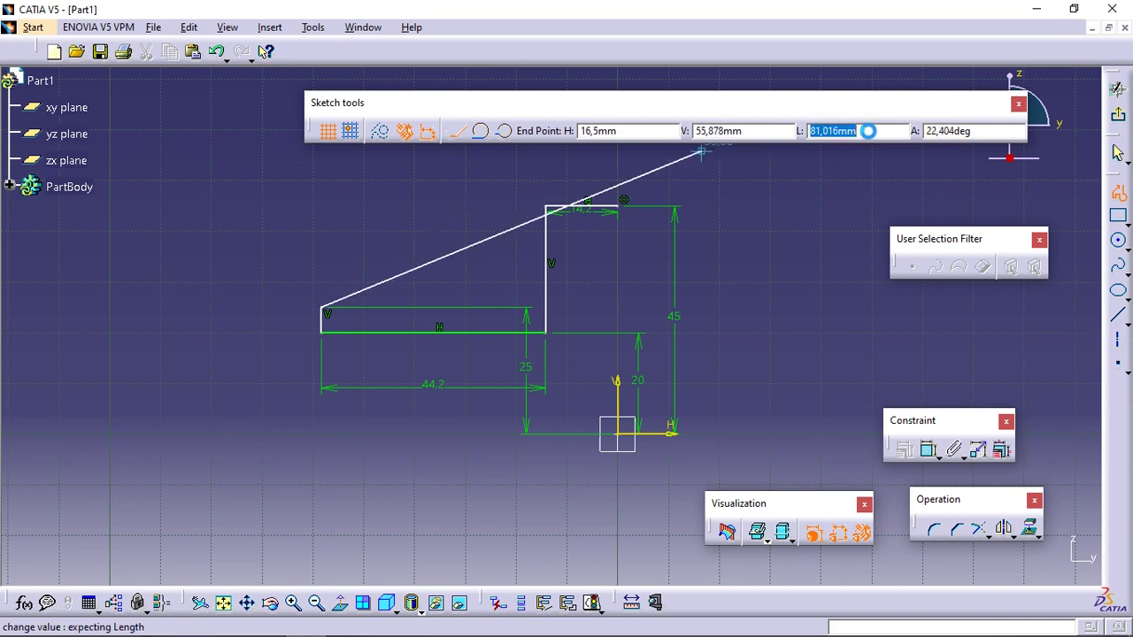
type("30")
key("Return")
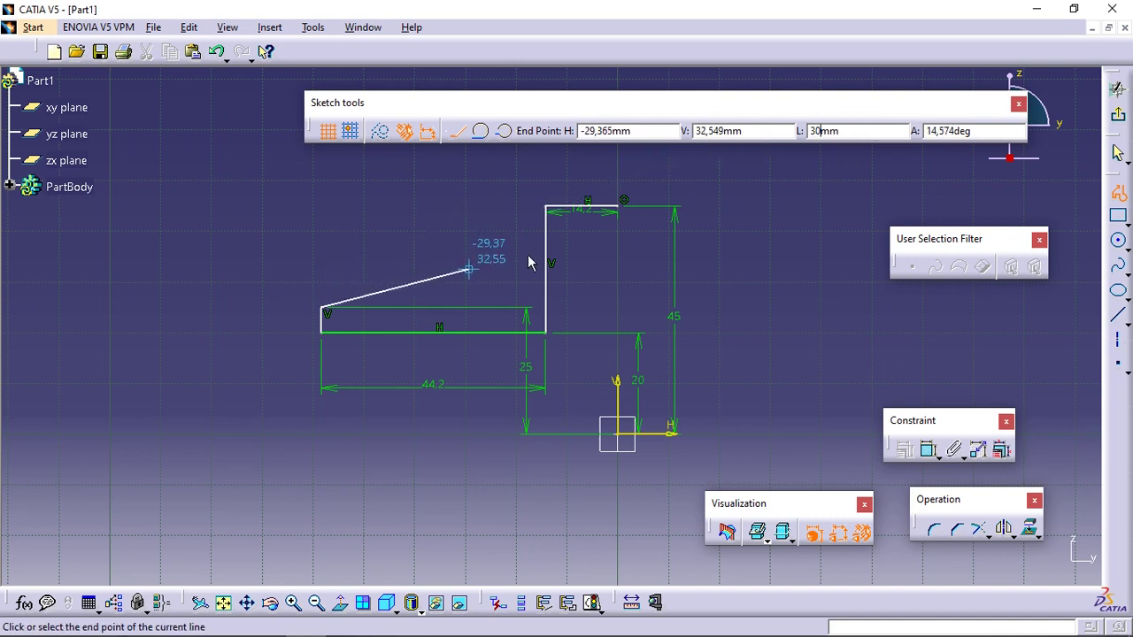
left_click(221, 314)
Add an edge down to height 19 and a 24 mm line back rightward
middle_click_drag(320, 255, 575, 253)
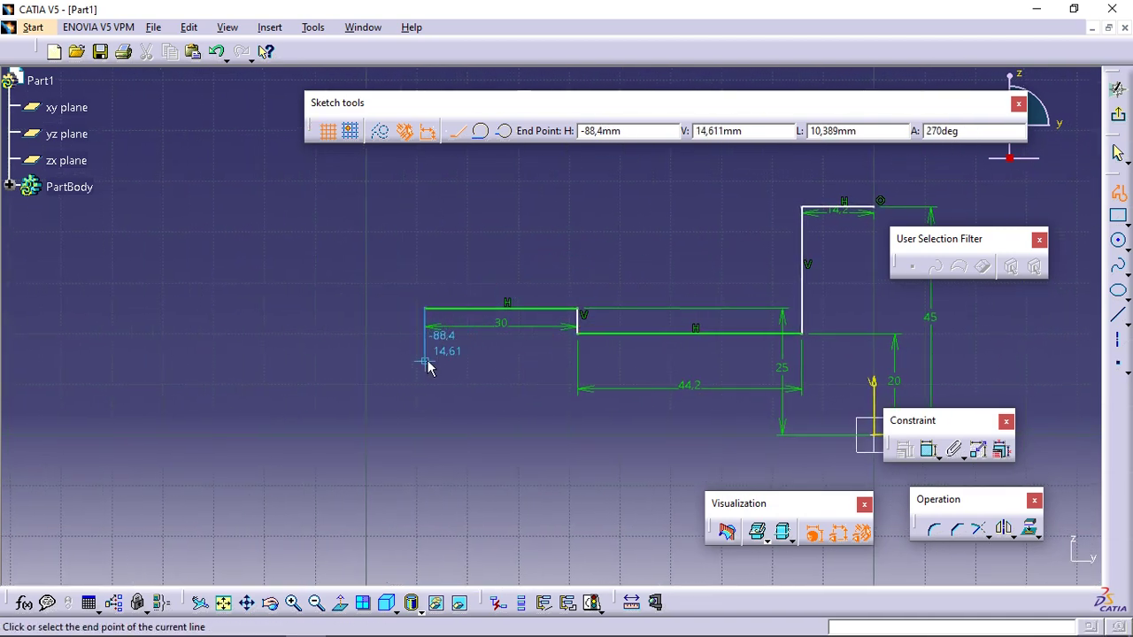
double_click(756, 132)
type("19")
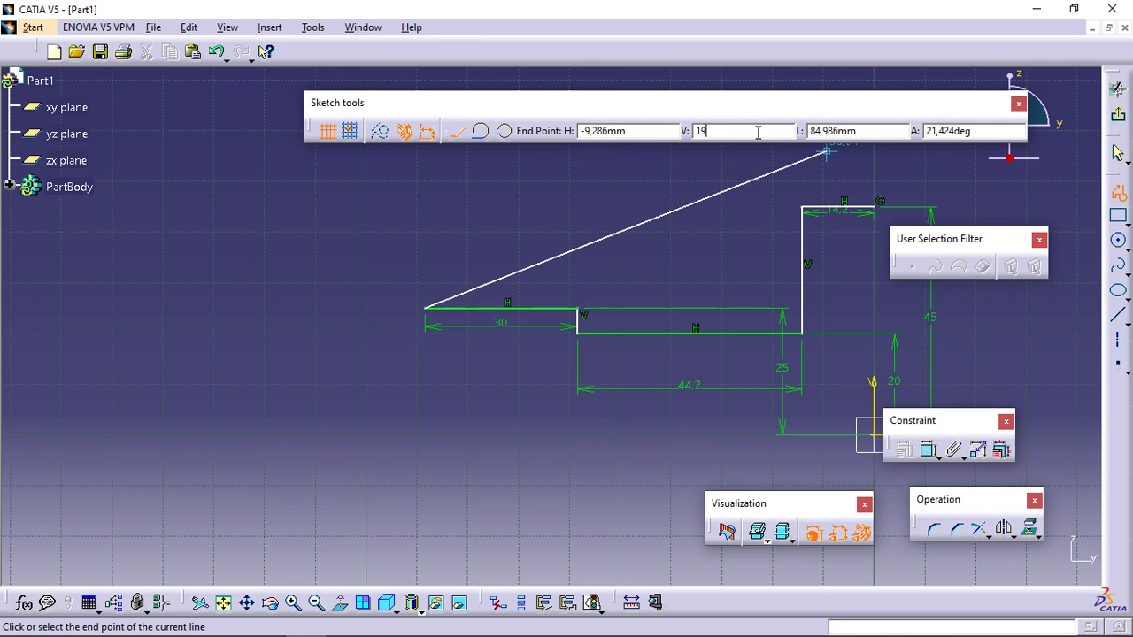
left_click(425, 364)
left_click(863, 130)
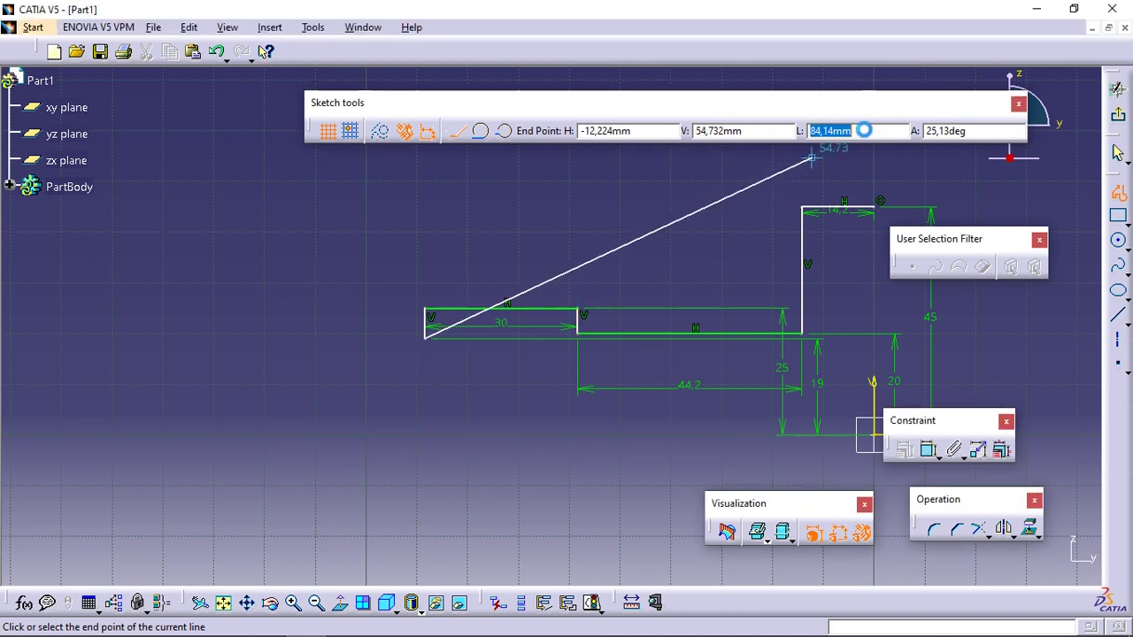
type("24")
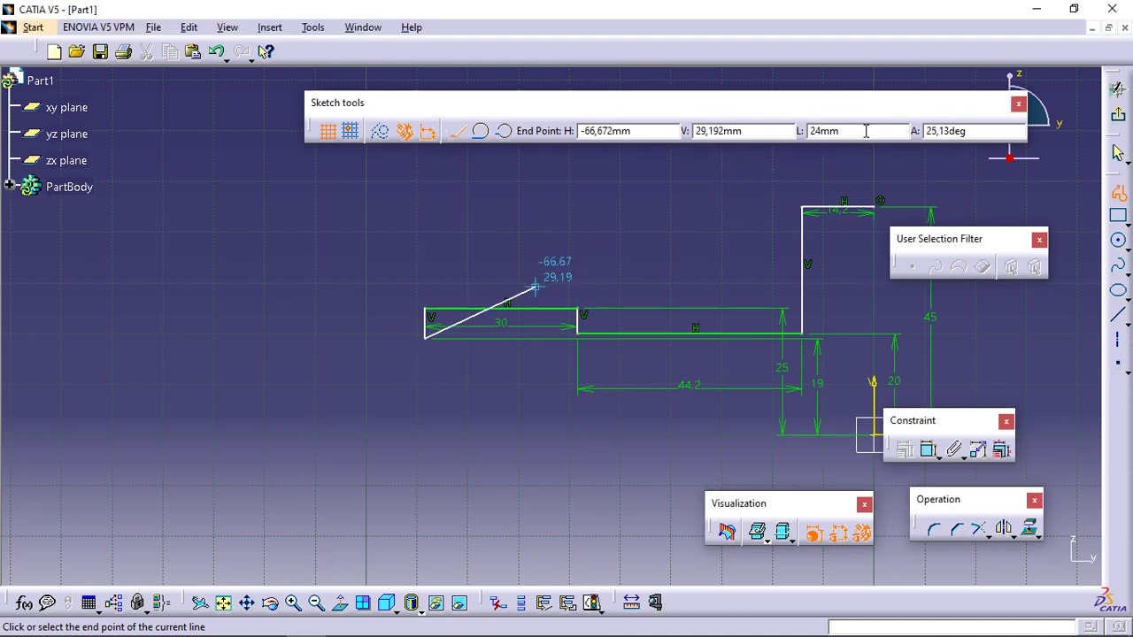
left_click(544, 345)
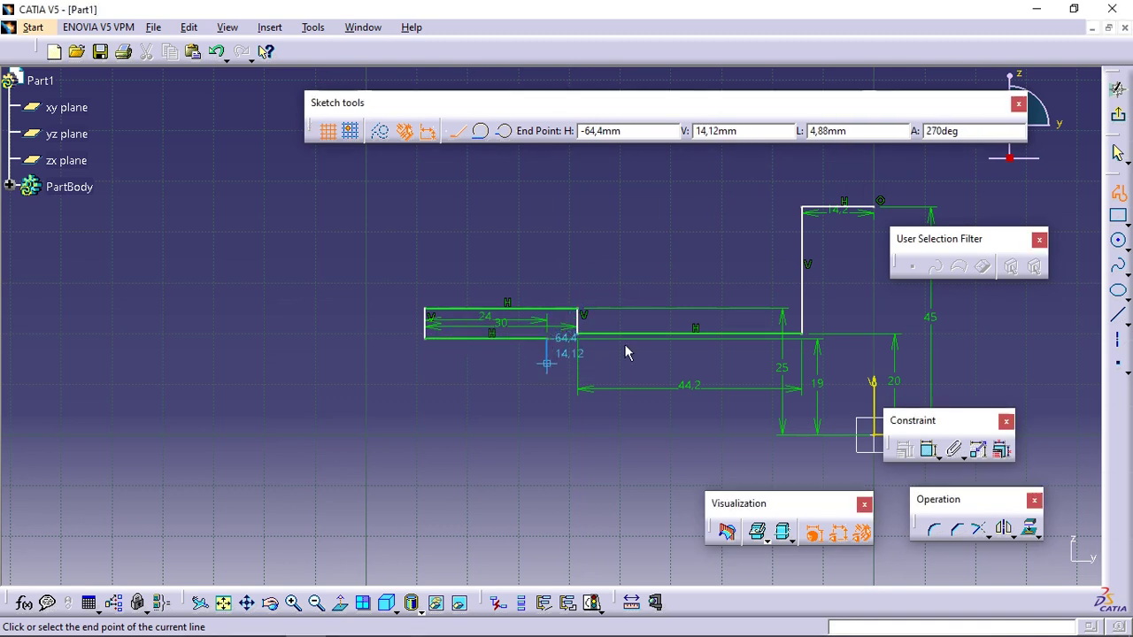
Draw to height 15 at the vertical axis and close the profile at its start
double_click(746, 131)
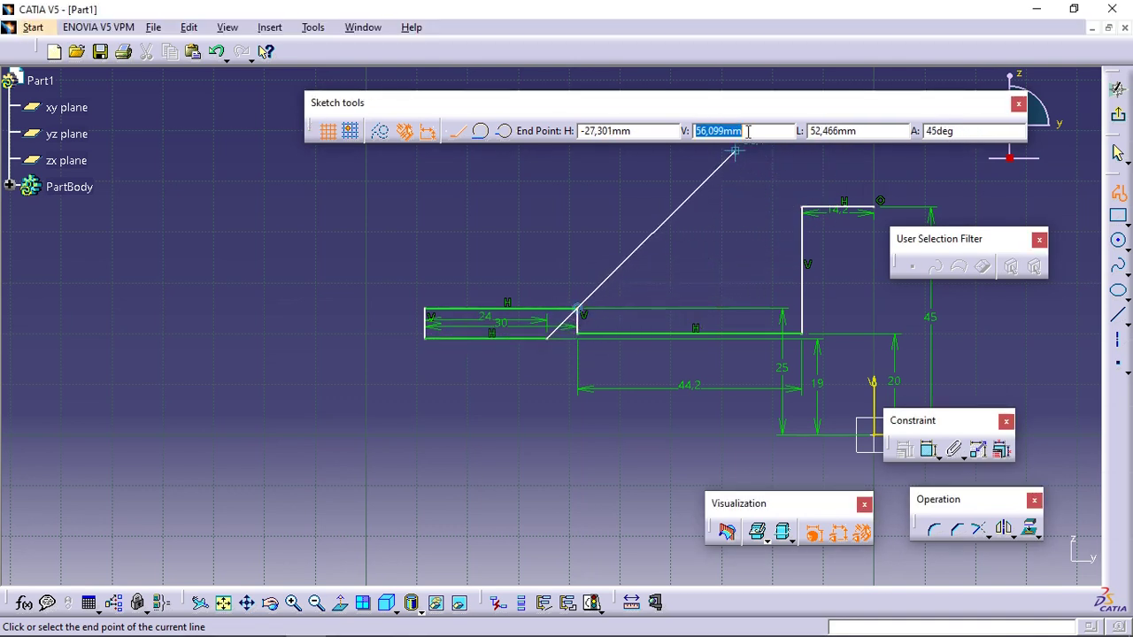
type("15")
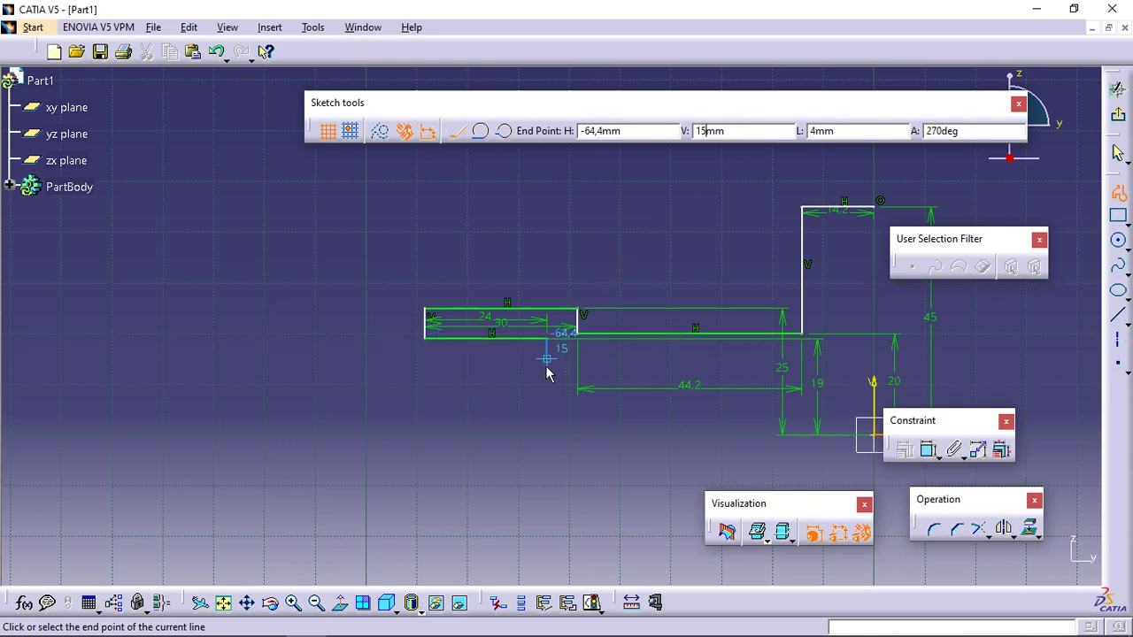
middle_click_drag(708, 284, 435, 309)
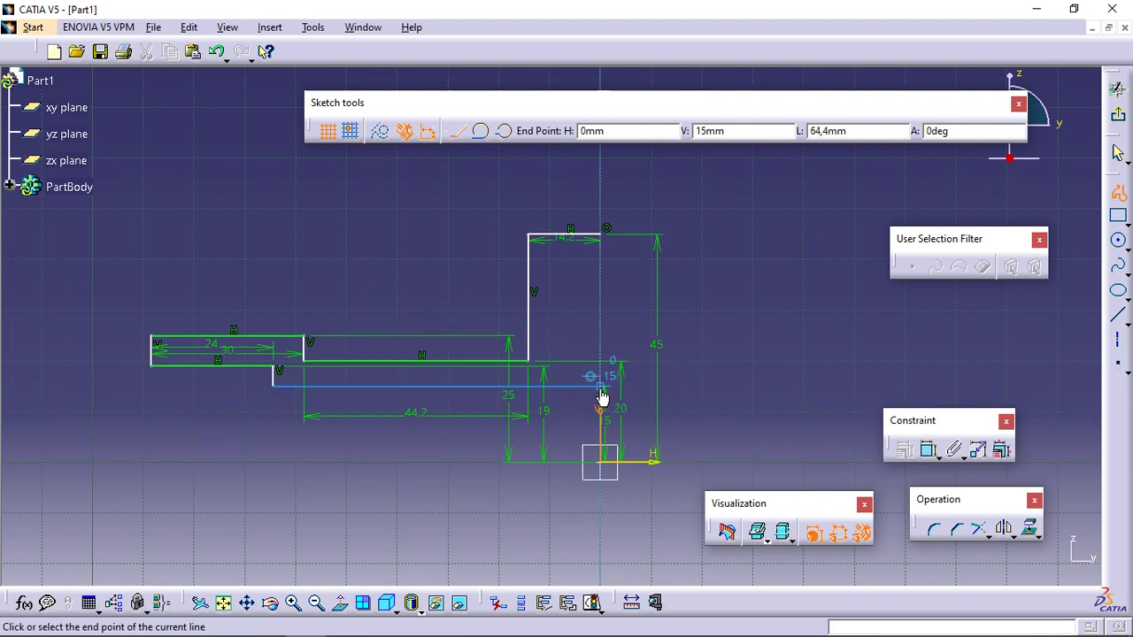
left_click(600, 391)
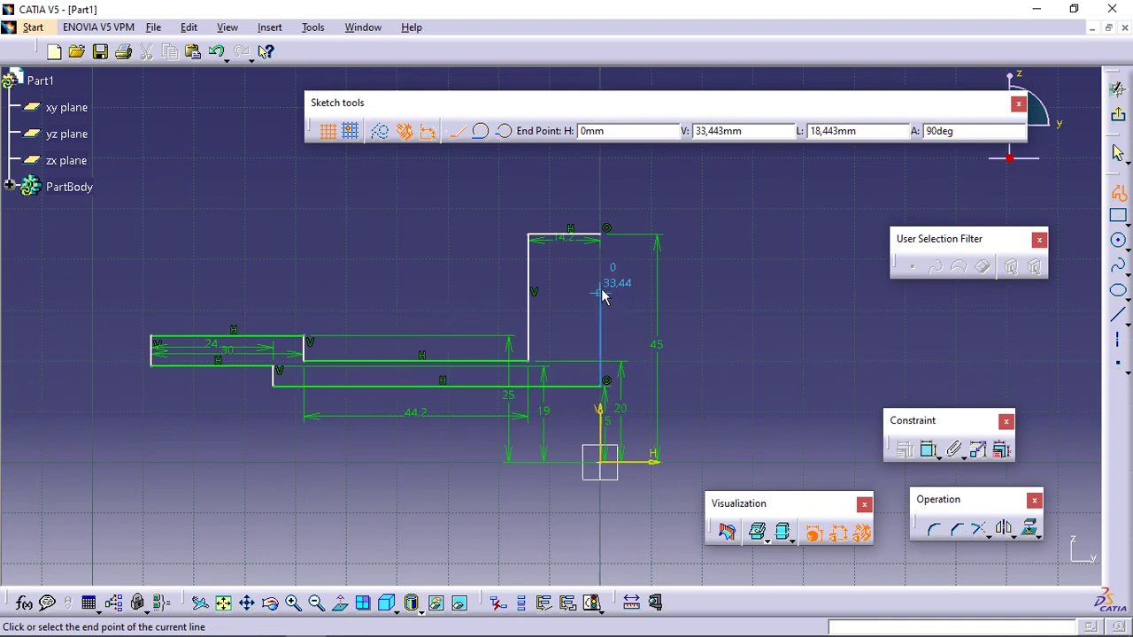
left_click(607, 233)
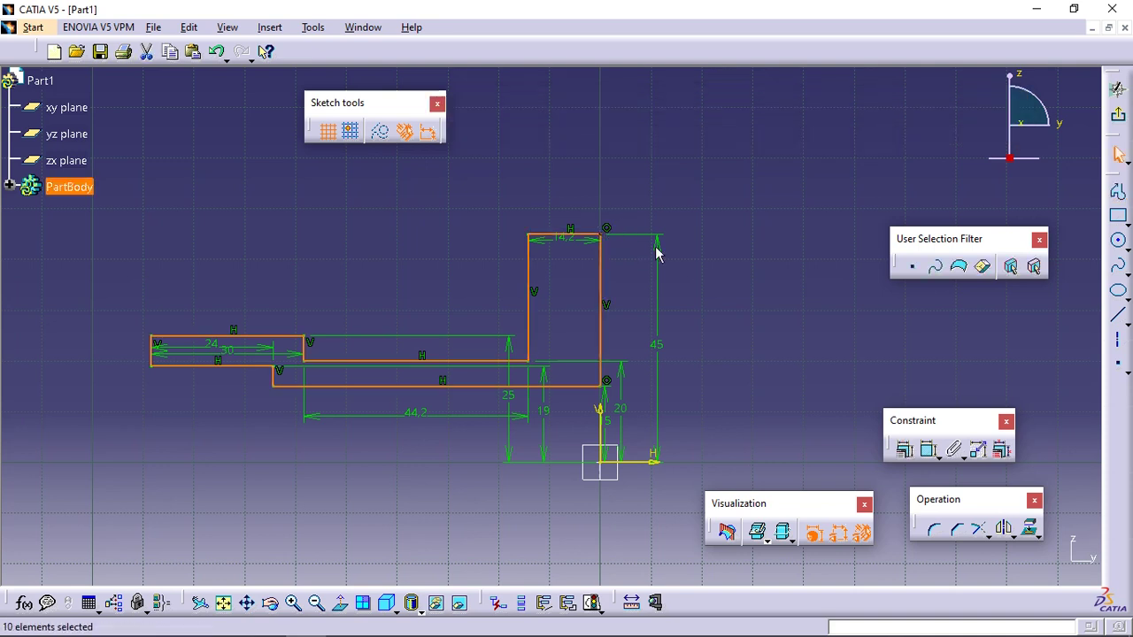
Move the 14.2, 24, 30 and 44.2 length dimensions above the profile
left_click(763, 268)
middle_click_drag(603, 254, 670, 256)
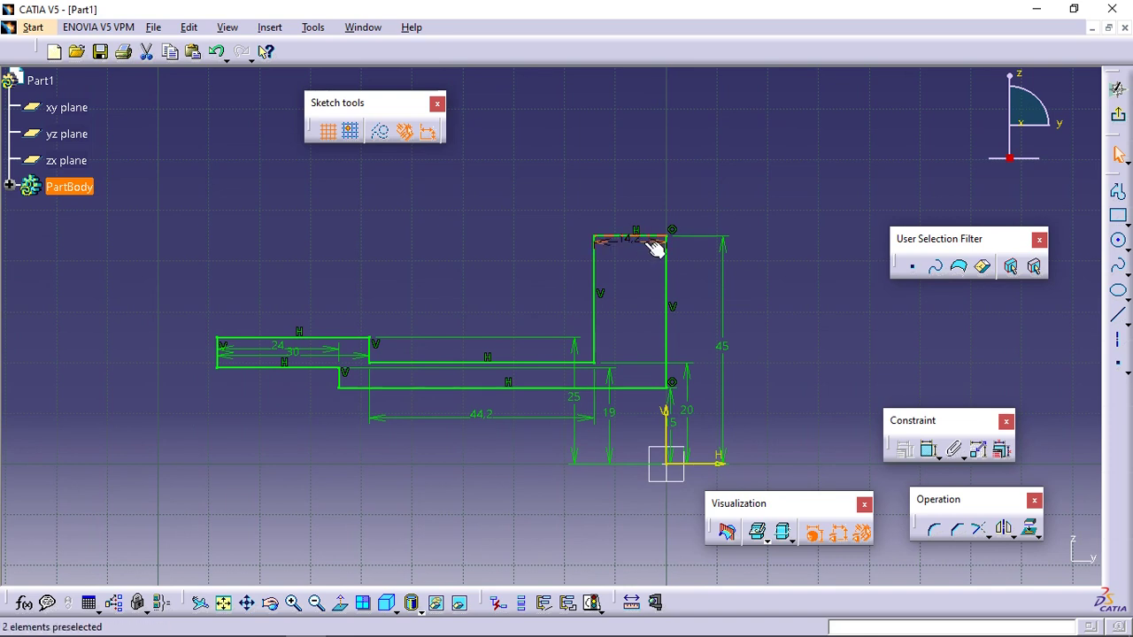
left_click_drag(655, 249, 657, 221)
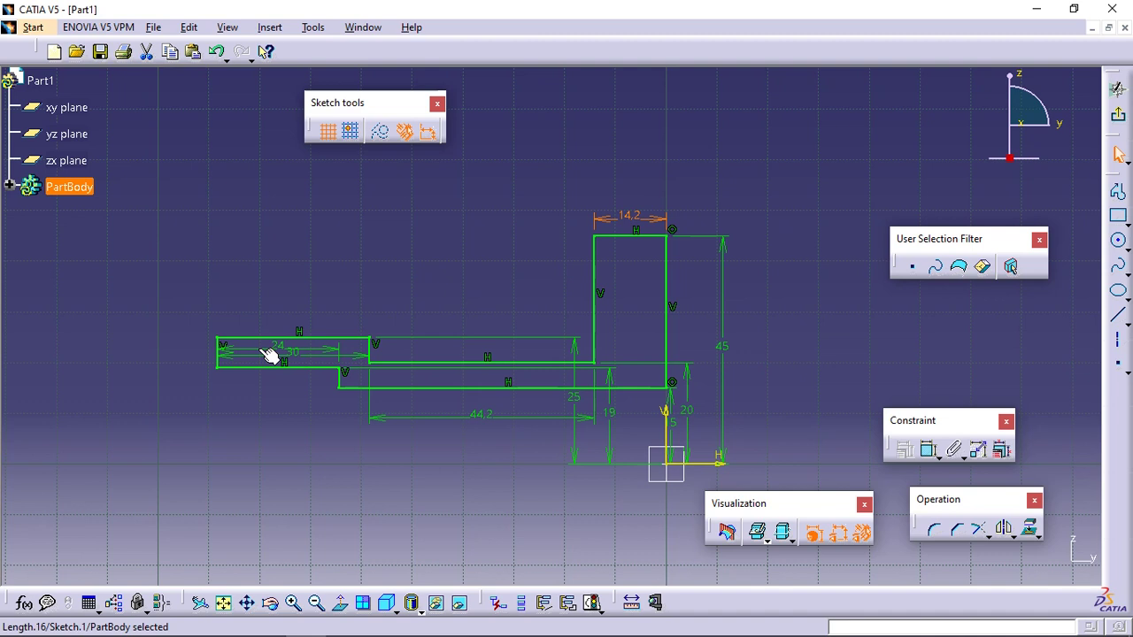
left_click_drag(268, 354, 267, 322)
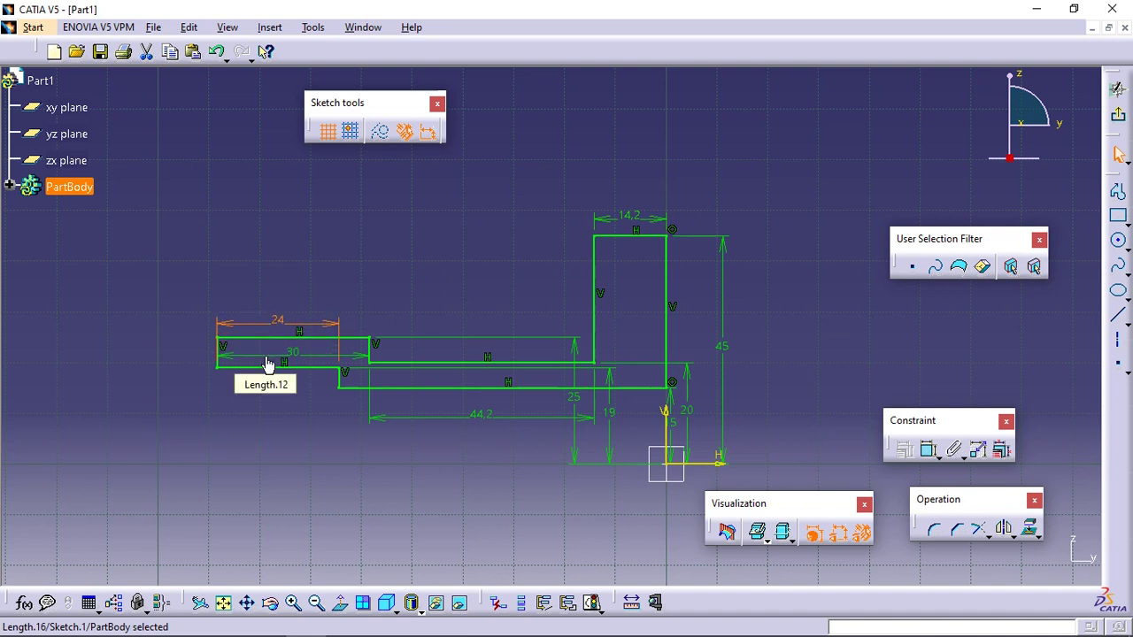
mouse_move(268, 363)
left_mouse_down()
mouse_move(274, 321)
mouse_move(264, 359)
mouse_move(273, 390)
left_mouse_up()
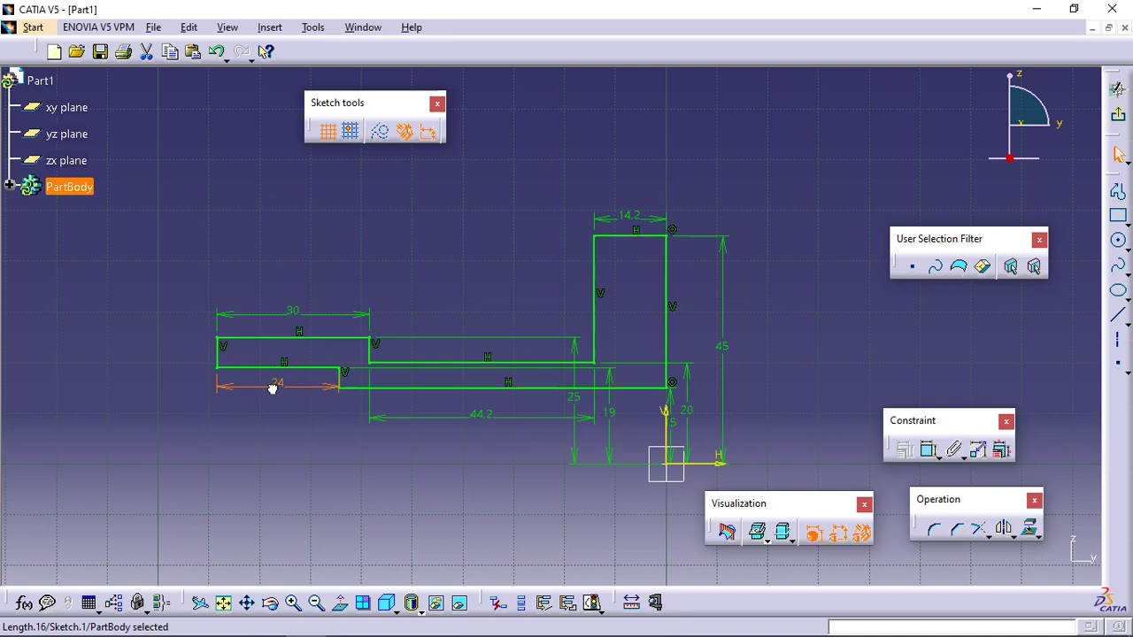
left_click_drag(511, 414, 510, 321)
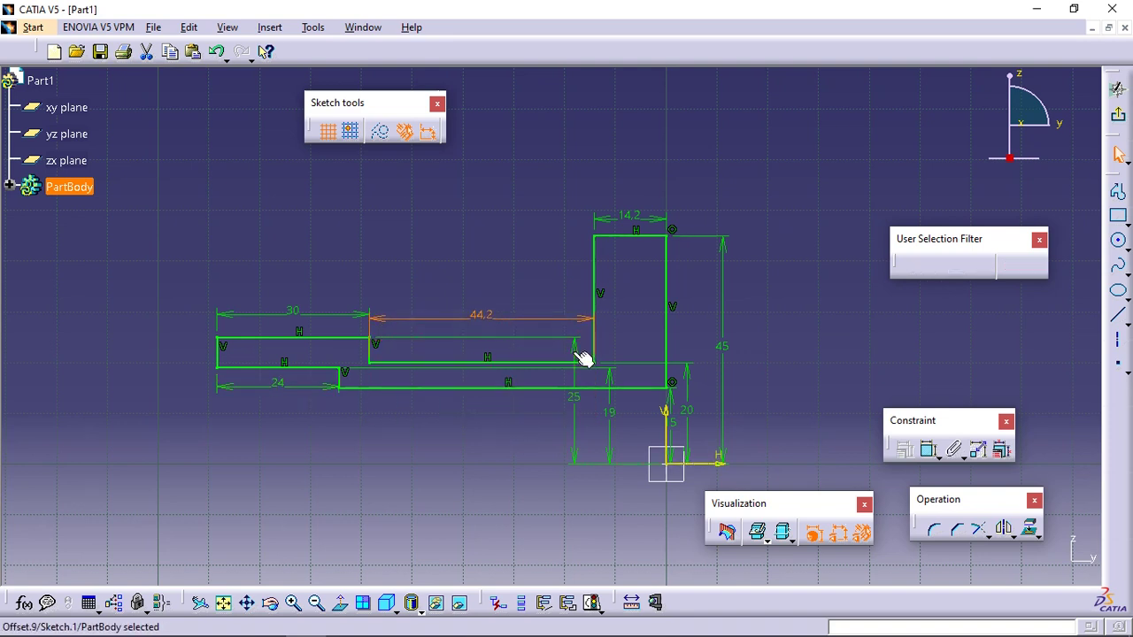
Move the 25, 15, 19 and 20 height dimensions clear of the outline
left_click_drag(582, 363, 183, 372)
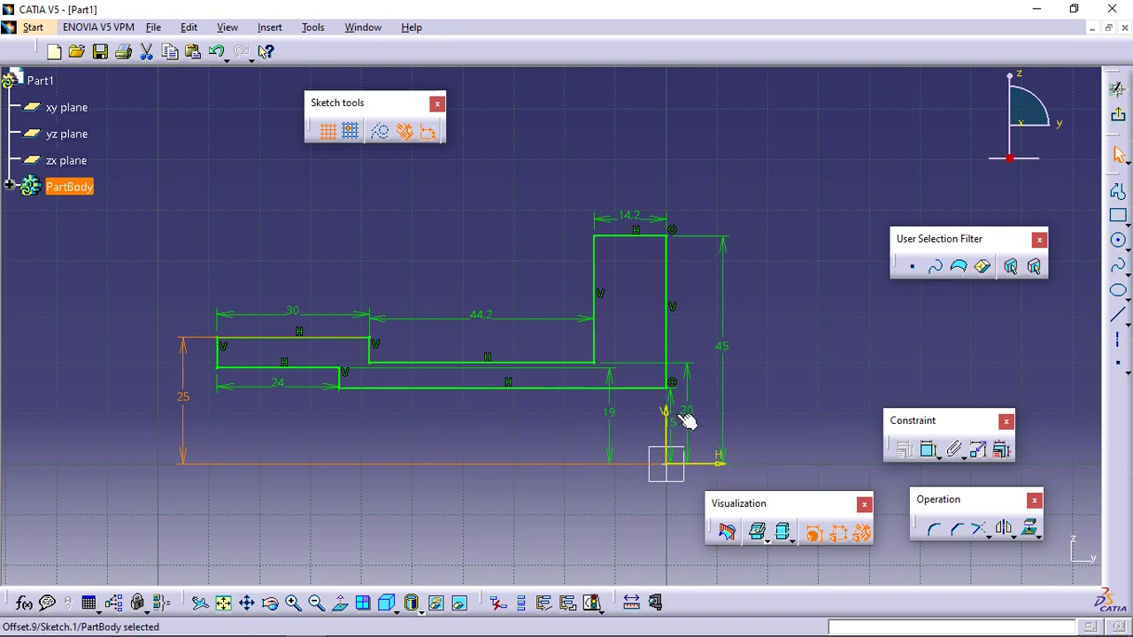
mouse_move(671, 406)
left_mouse_down()
mouse_move(313, 427)
mouse_move(327, 428)
left_mouse_up()
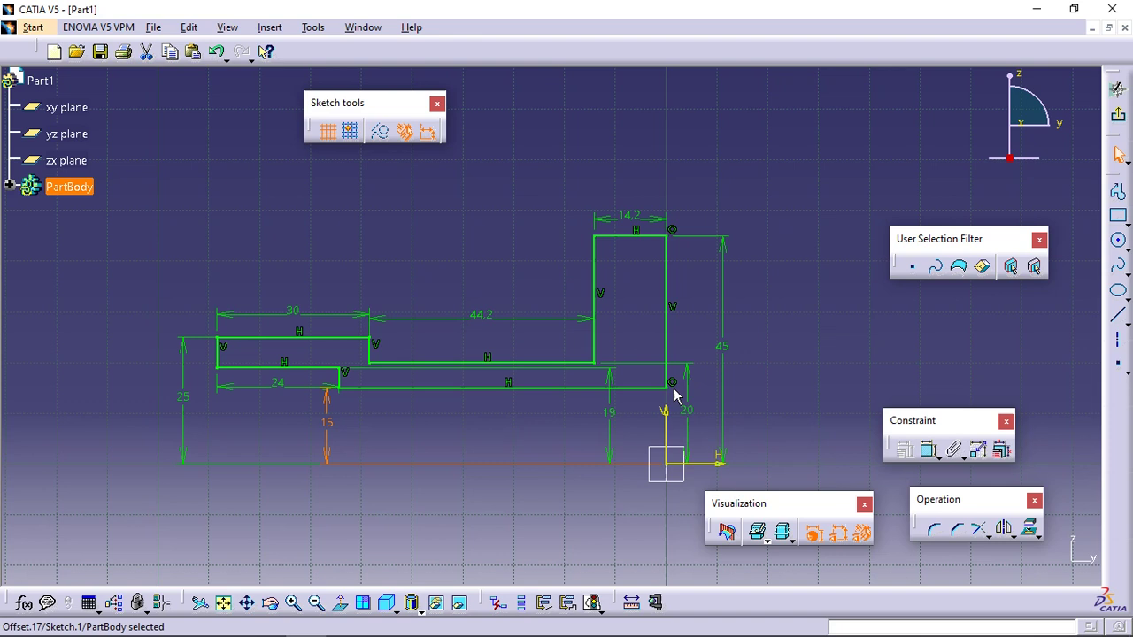
left_click_drag(610, 403, 203, 422)
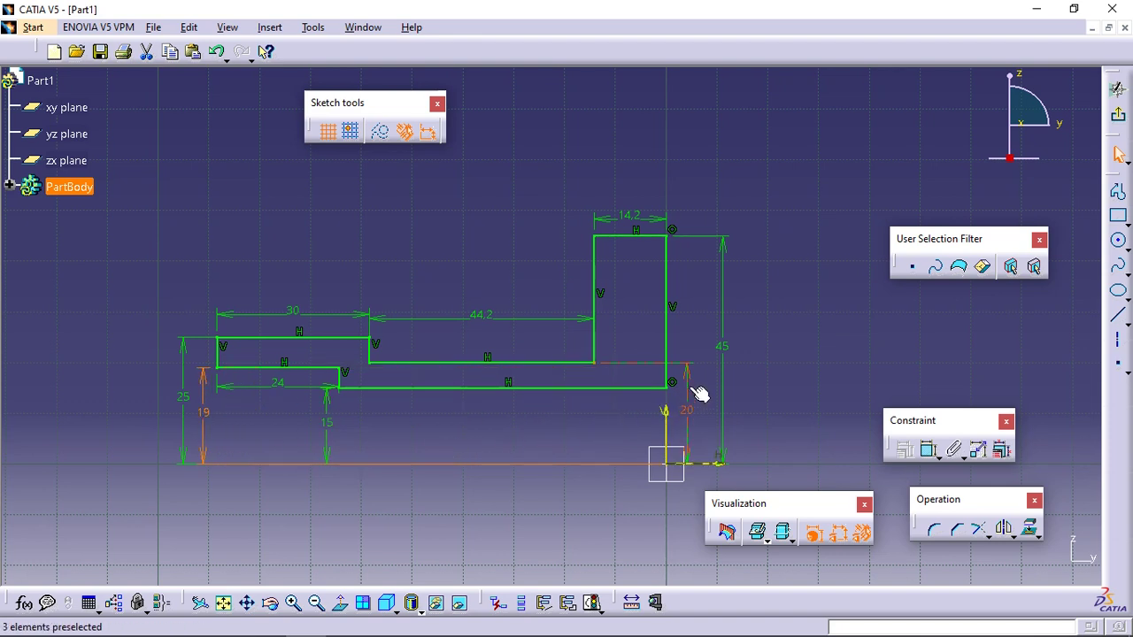
mouse_move(695, 385)
left_mouse_down()
mouse_move(516, 412)
mouse_move(518, 424)
left_mouse_up()
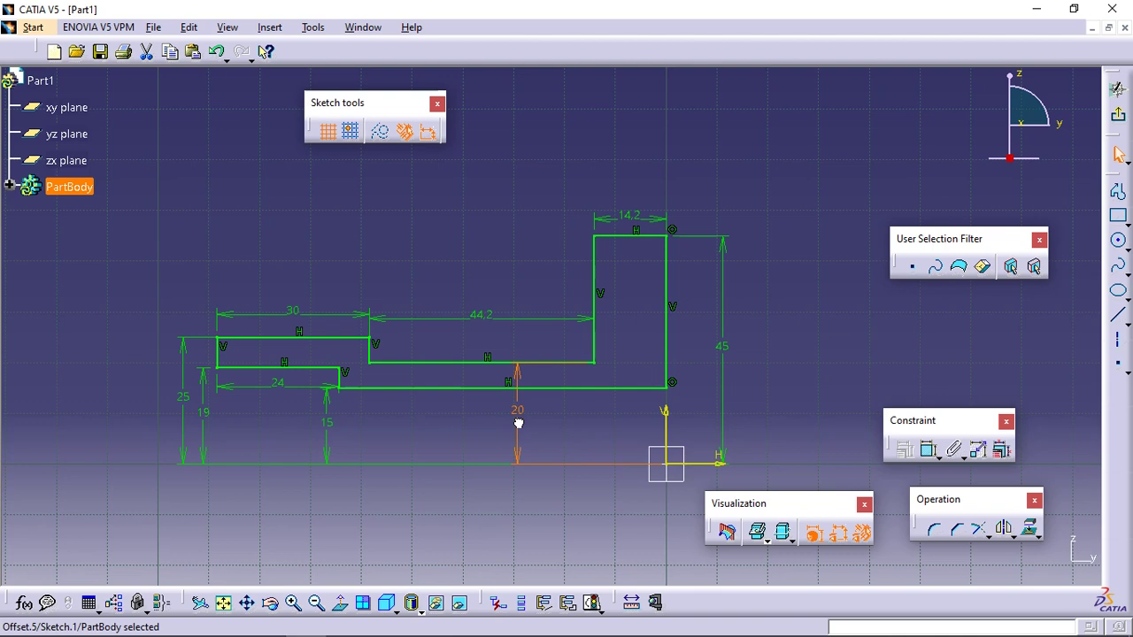
left_click(724, 376)
middle_click_drag(738, 357, 678, 356)
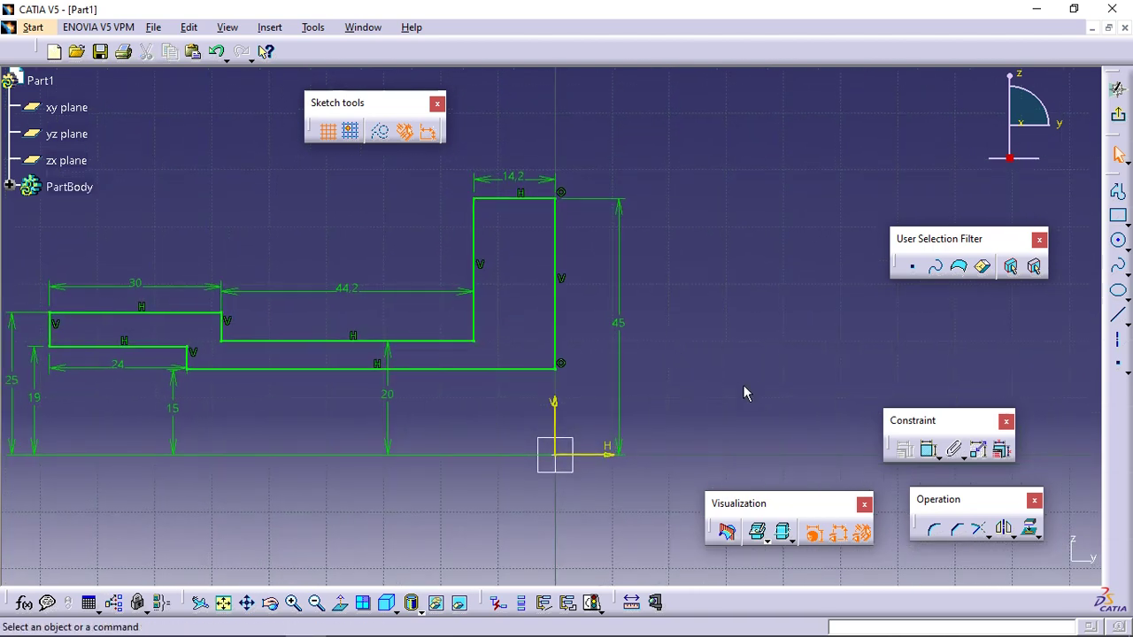
Chamfer the lower-right profile corner with first and second lengths of 3 mm
left_click(959, 535)
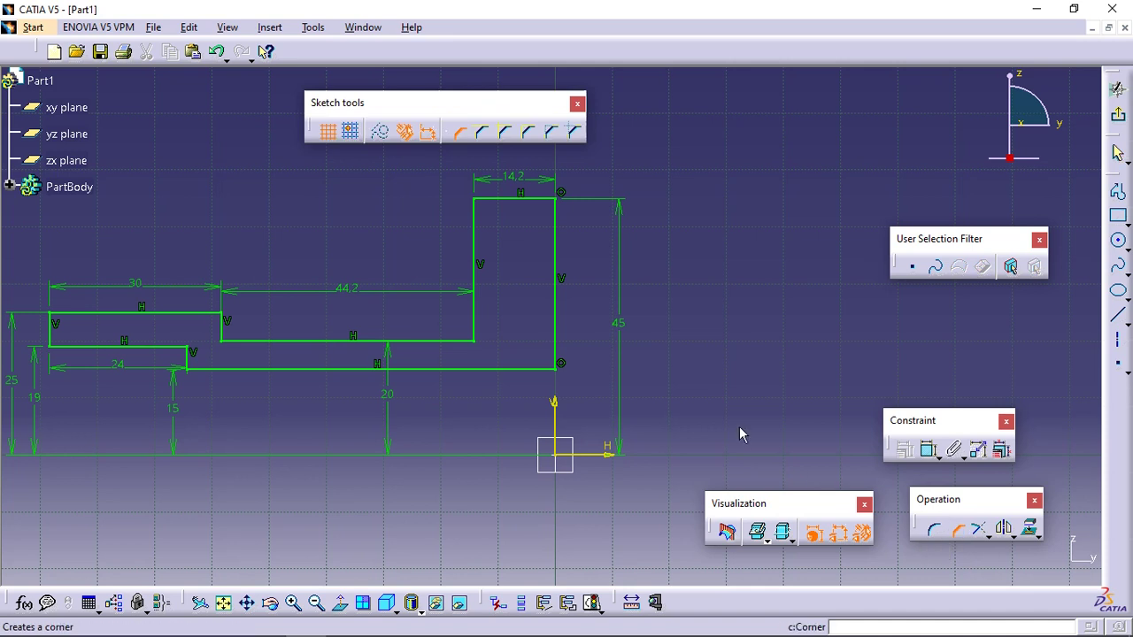
left_click(561, 365)
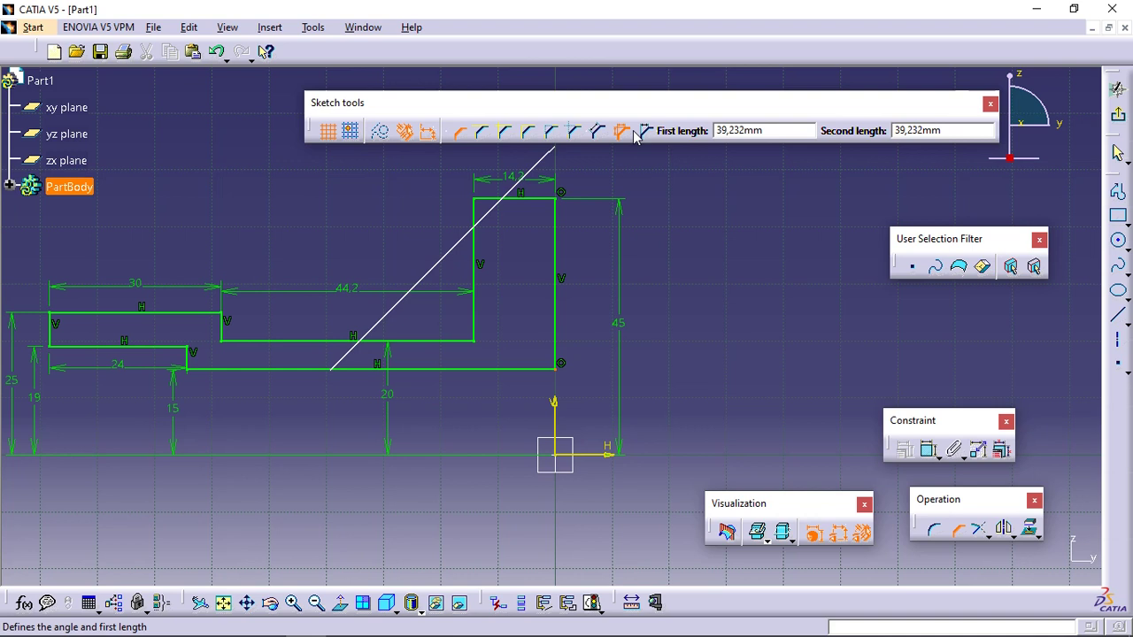
left_click(773, 133)
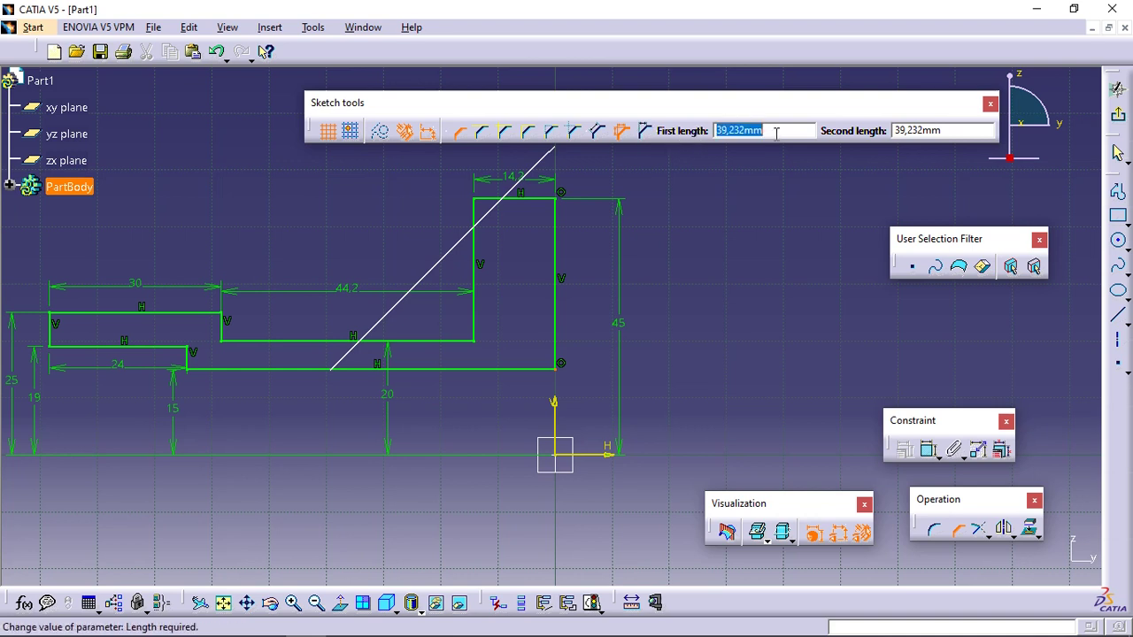
type("3")
key("Tab")
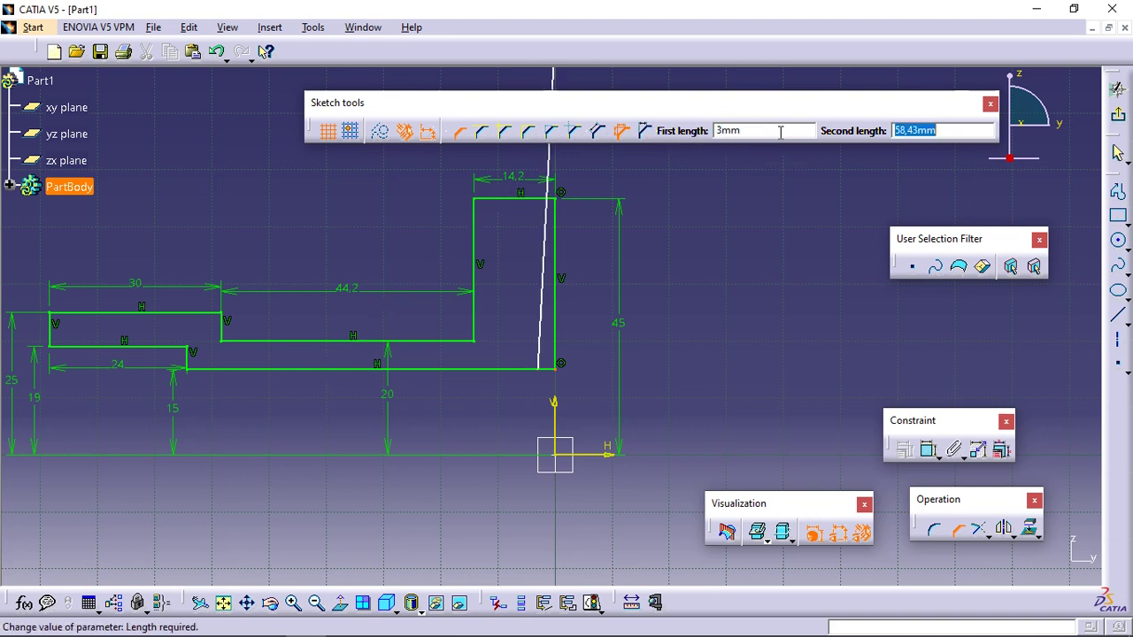
type("3,5")
key("Return")
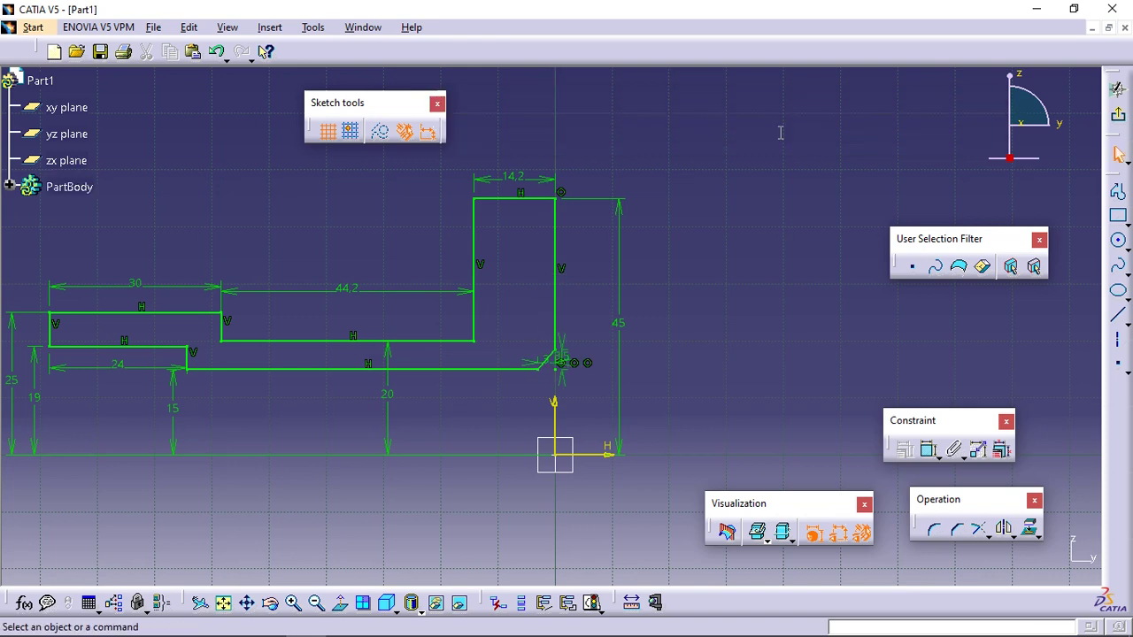
Move the chamfer's dimensions clear of the chamfered corner
mouse_move(706, 384)
middle_mouse_down()
mouse_move(690, 309)
mouse_move(700, 218)
middle_mouse_up()
left_click_drag(630, 272, 646, 221)
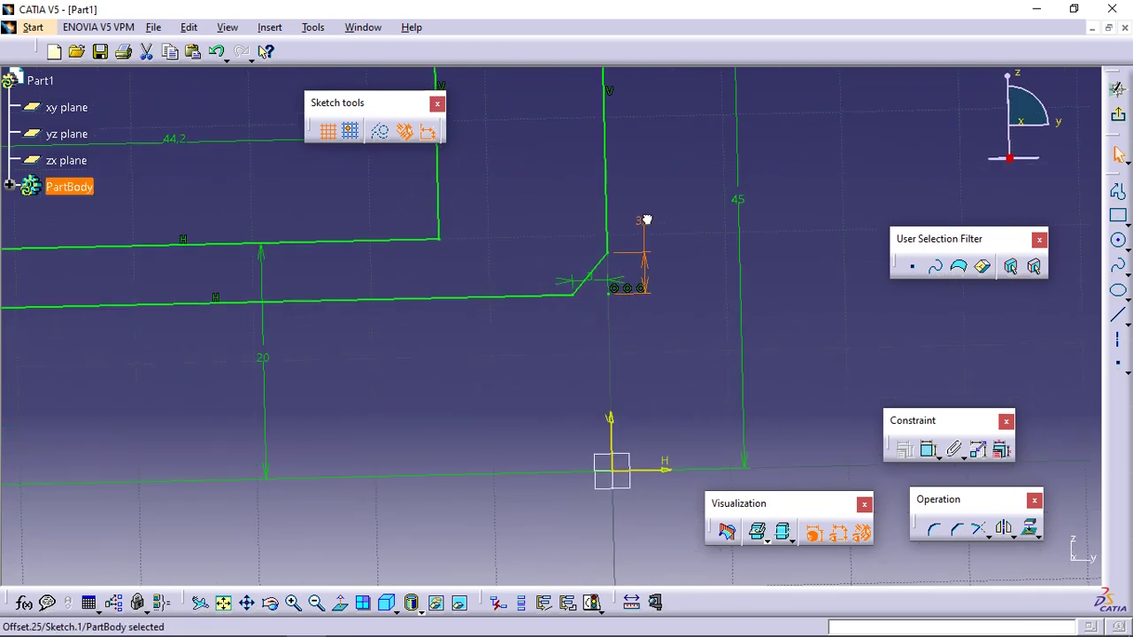
left_click_drag(614, 285, 603, 322)
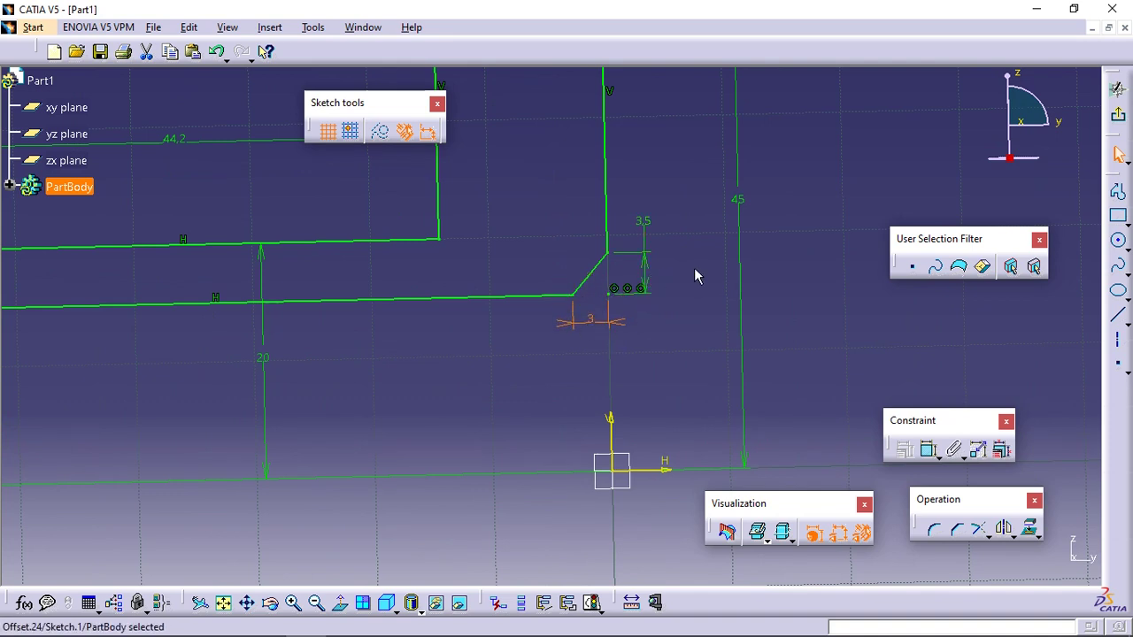
left_click(339, 602)
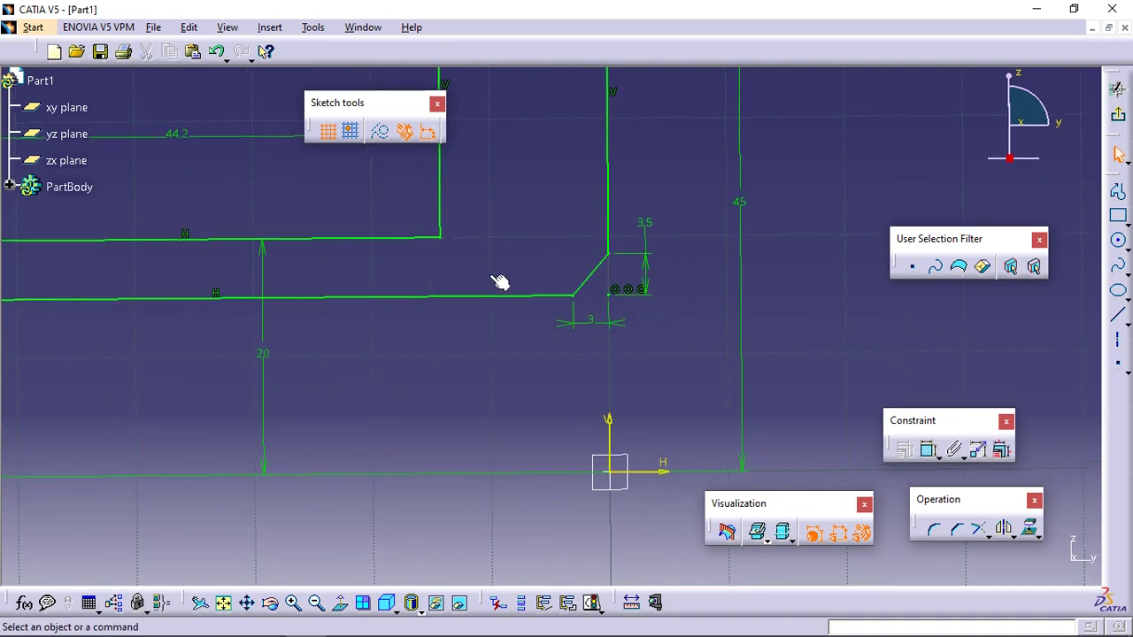
Draw a horizontal axis along the baseline, ending at the profile's left edge
mouse_move(522, 233)
middle_mouse_down("ctrl")
mouse_move(481, 334)
mouse_move(549, 321)
middle_mouse_up("ctrl")
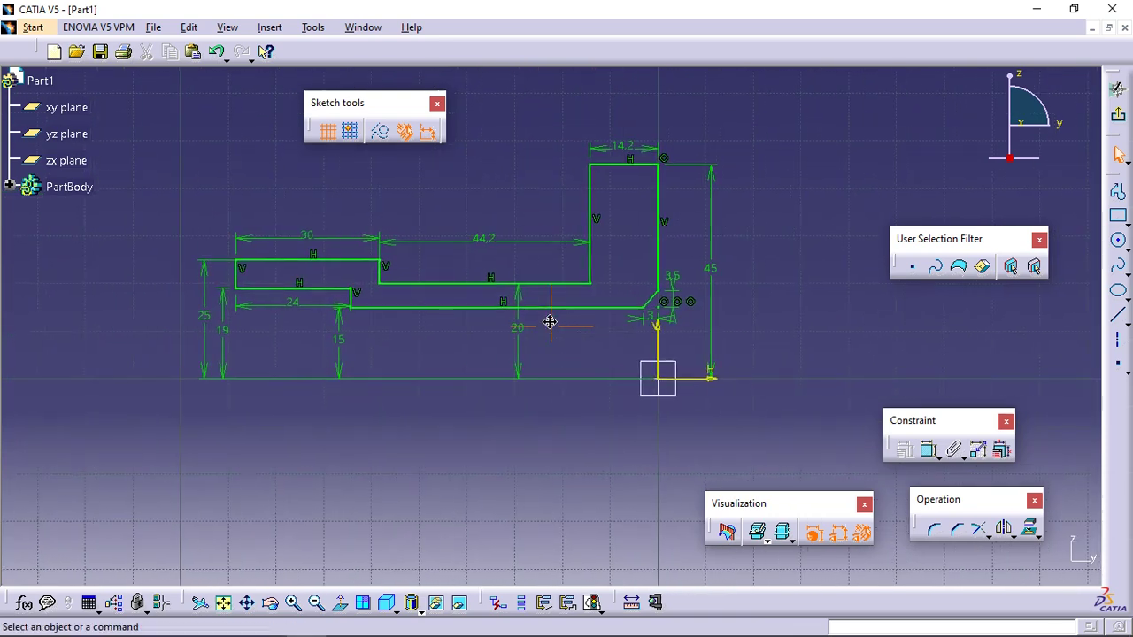
left_click(1117, 340)
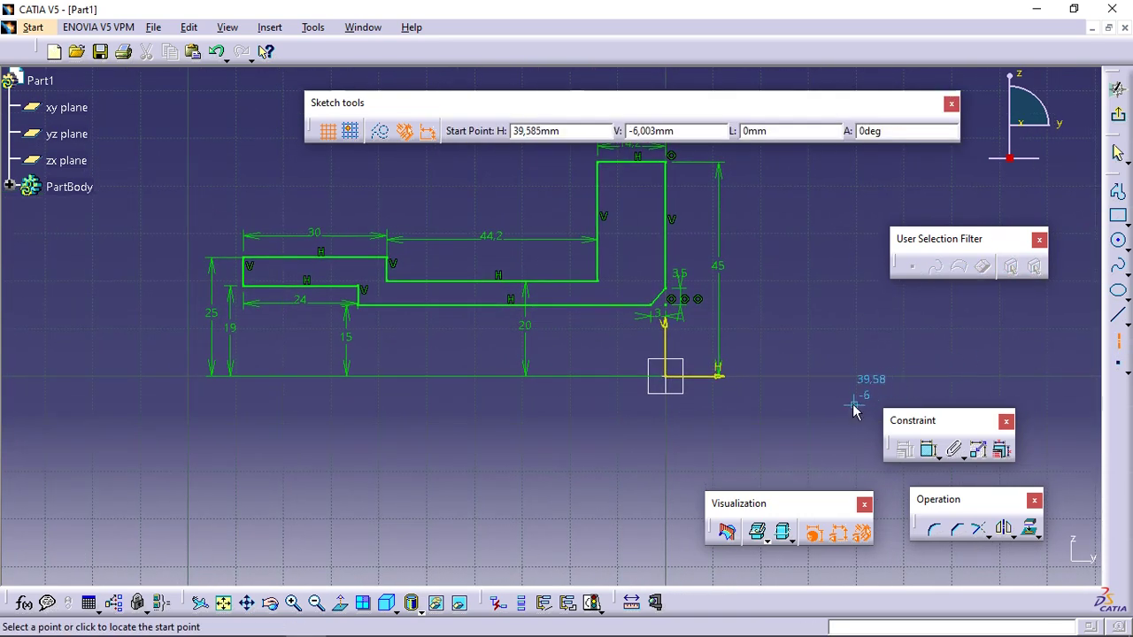
left_click(665, 375)
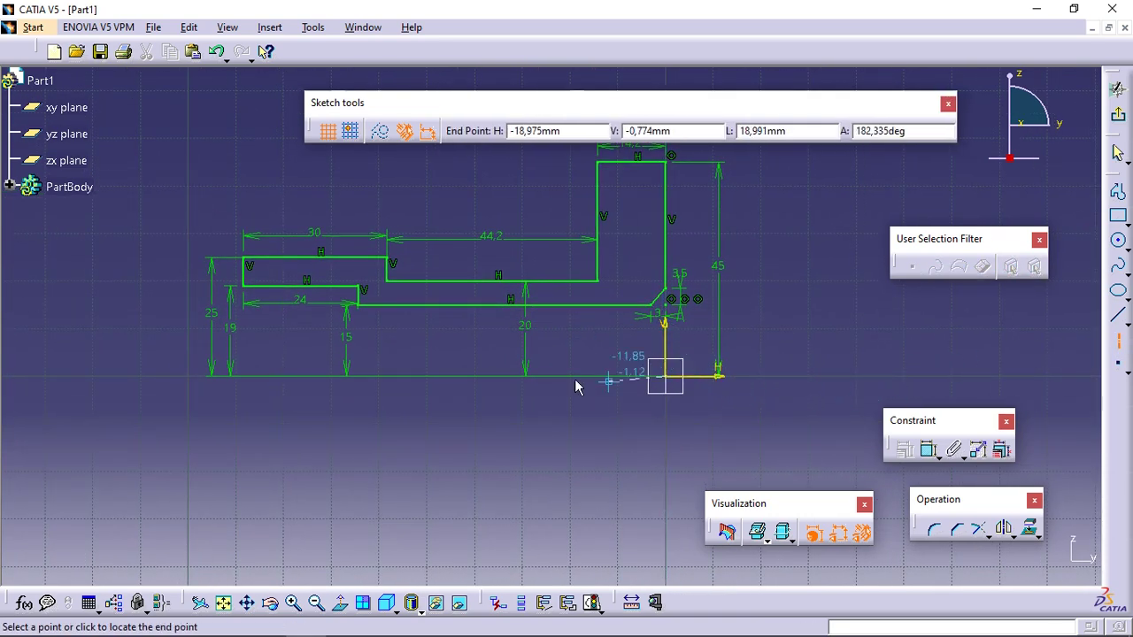
left_click(244, 386)
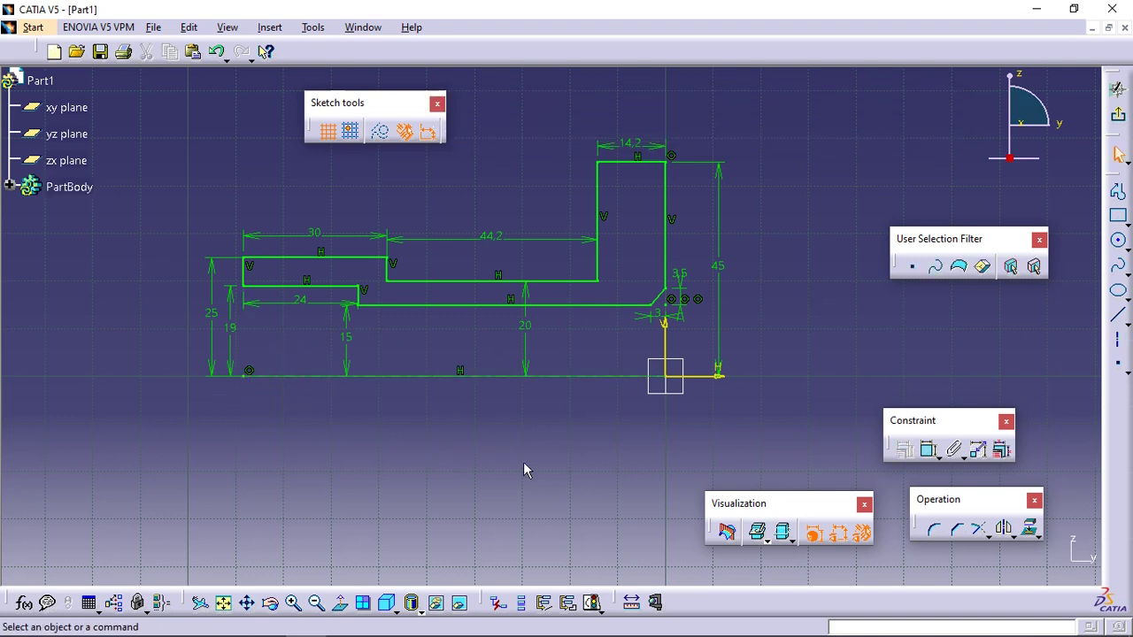
left_click(600, 607)
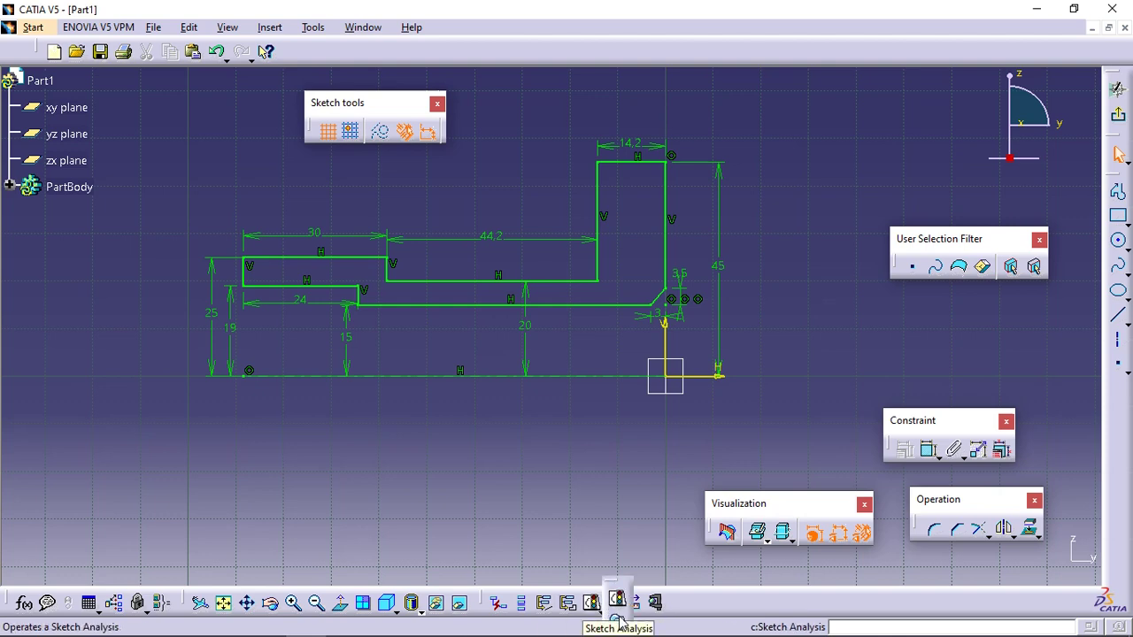
left_click(619, 621)
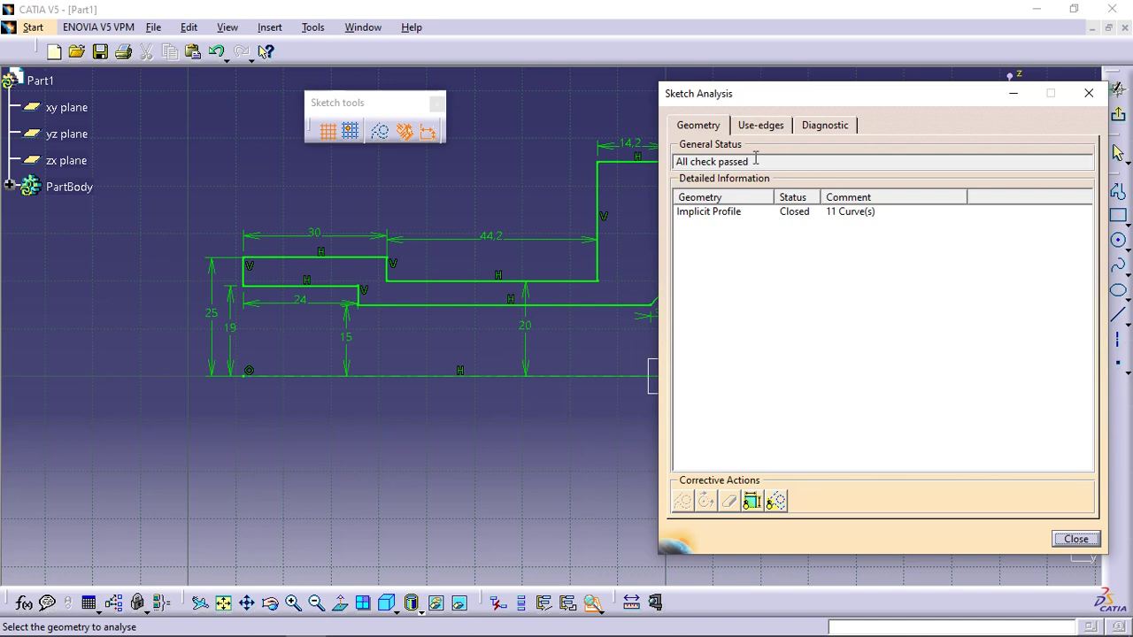
left_click(827, 126)
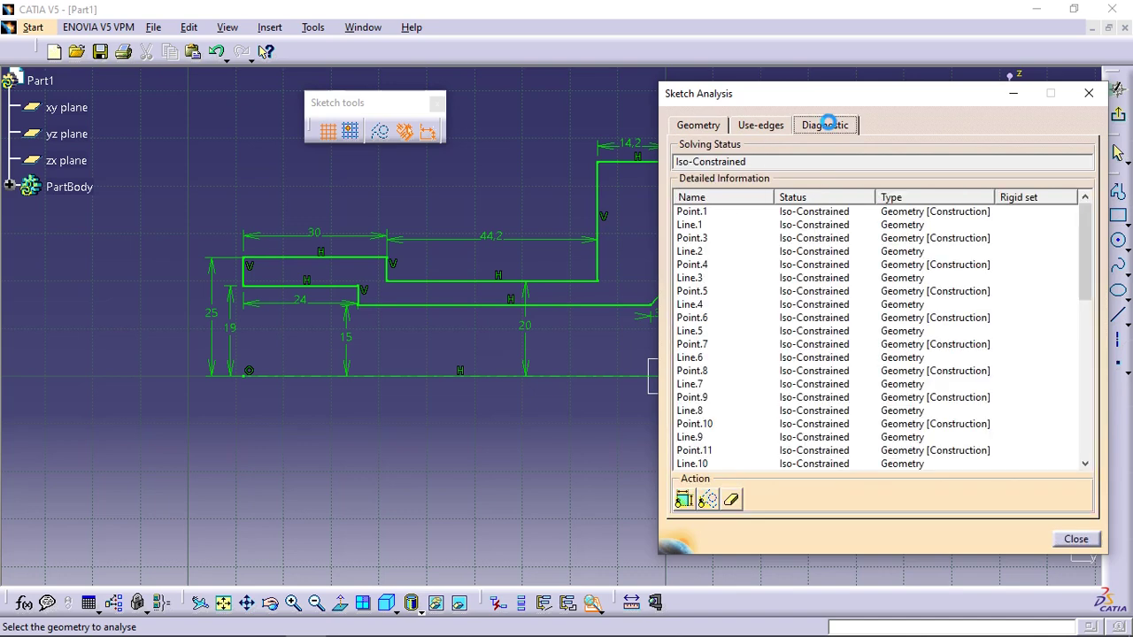
double_click(767, 161)
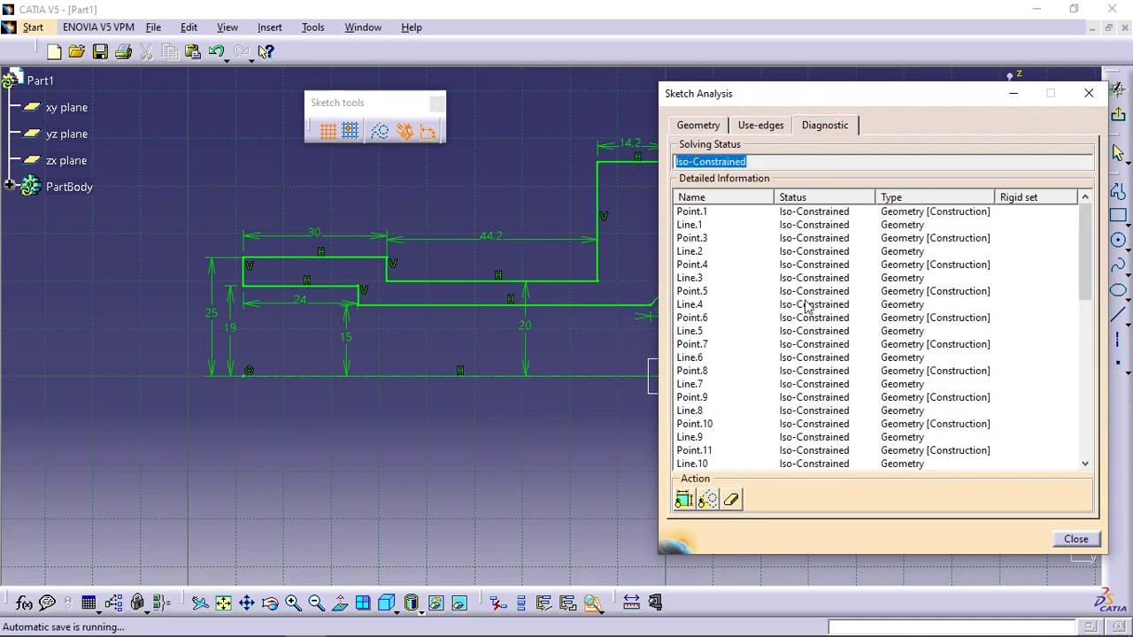
left_click(1081, 543)
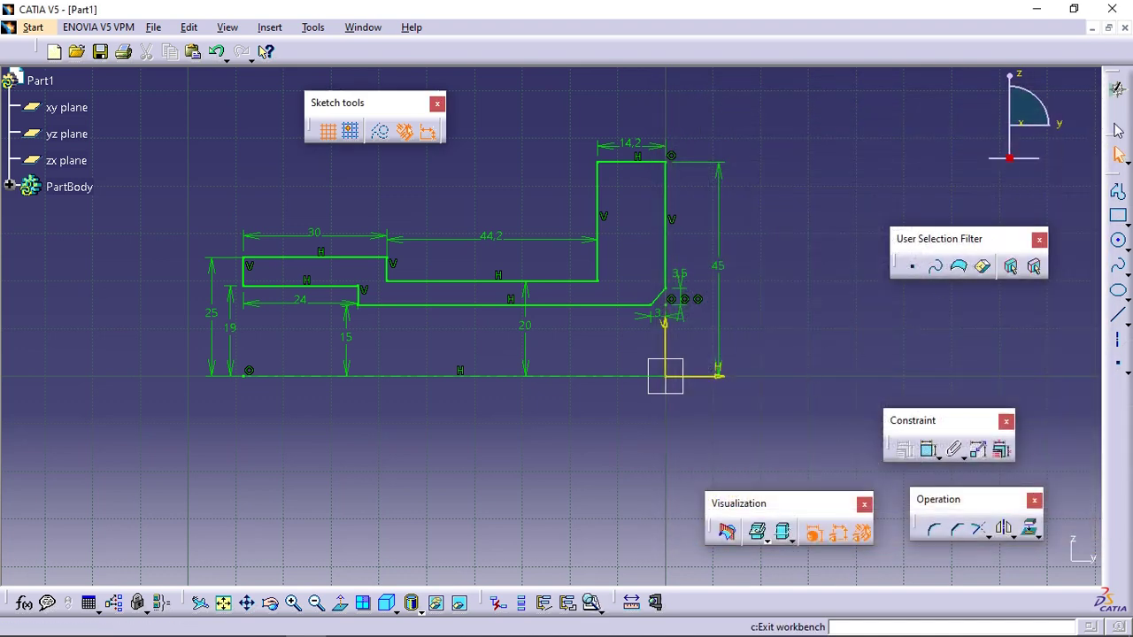
Exit the sketcher and revolve Sketch.1 360 degrees about the sketch axis into a shaft
left_click(1117, 88)
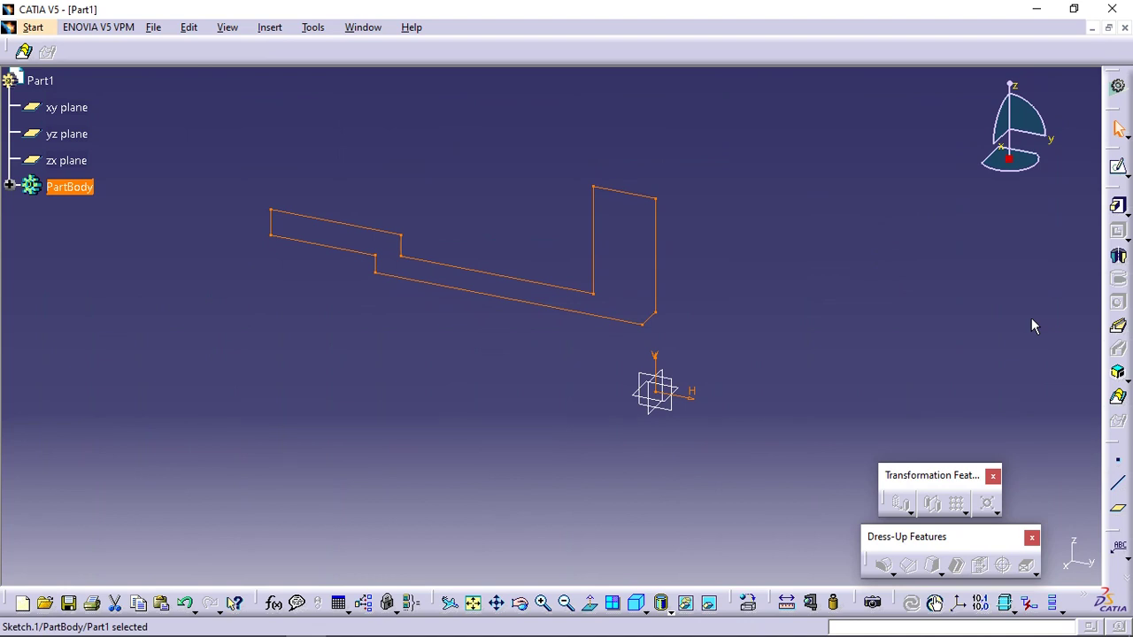
left_click(1119, 259)
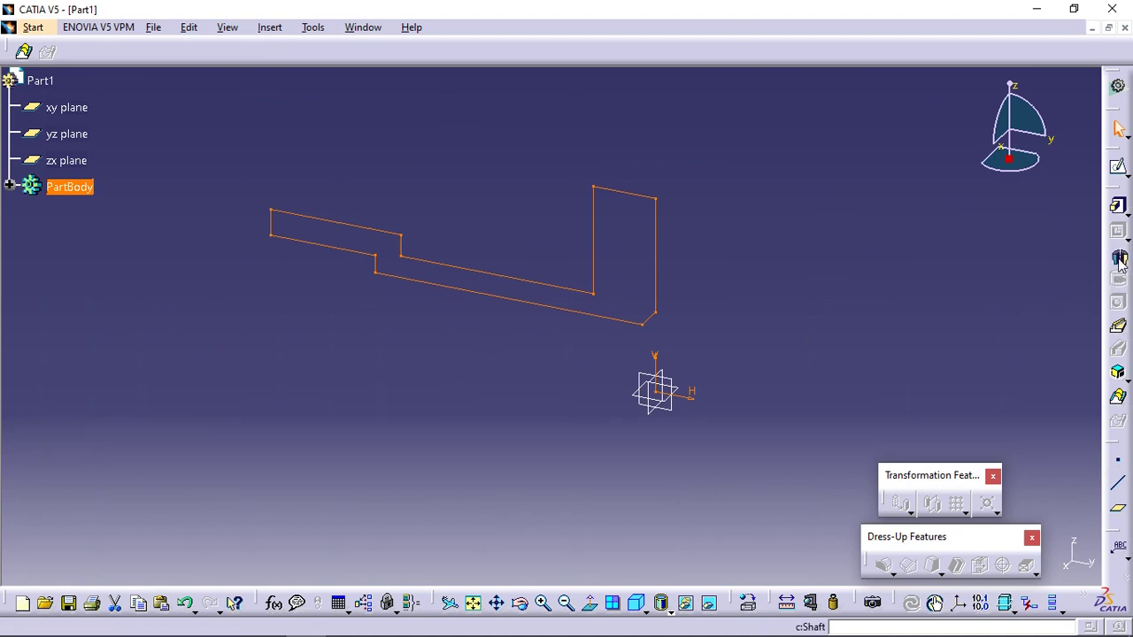
middle_click_drag(662, 358, 699, 323)
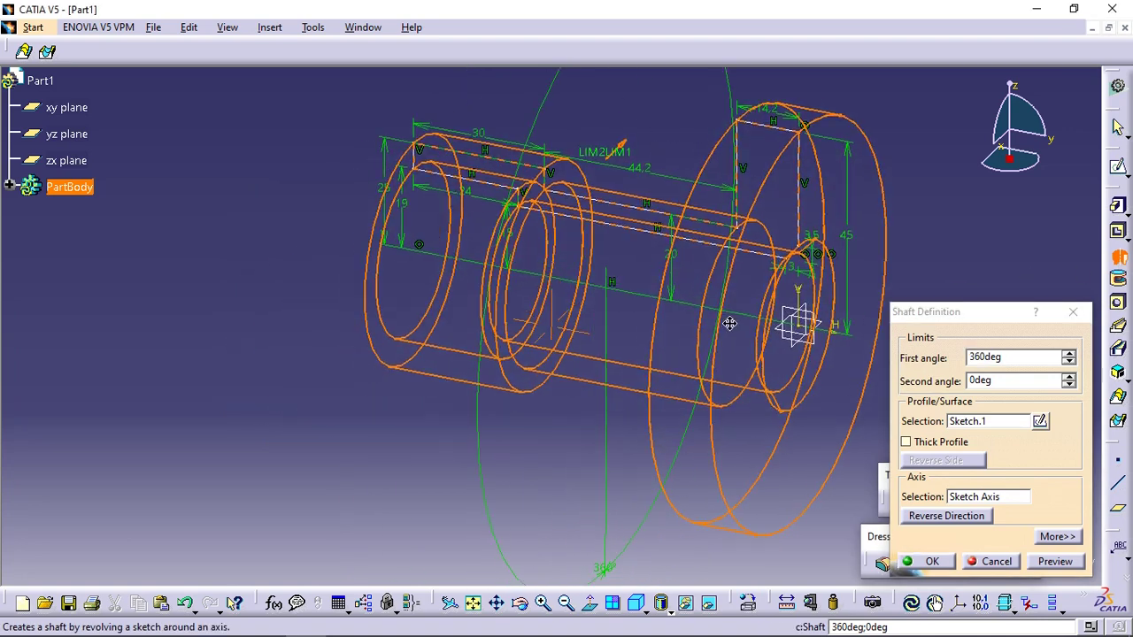
left_click(929, 561)
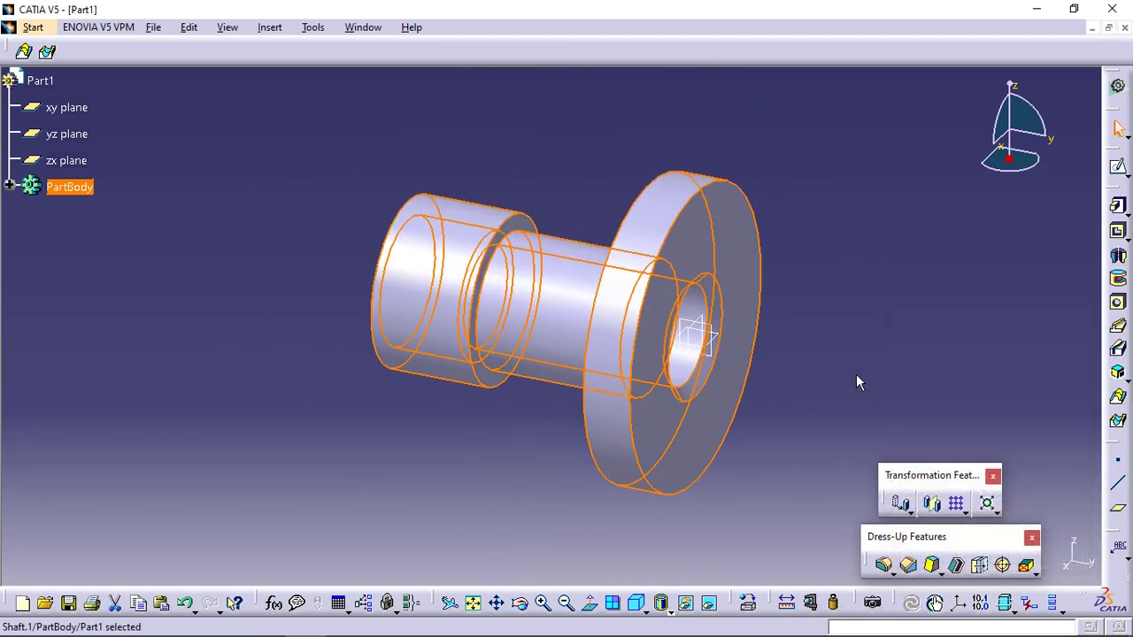
Orbit the part and start a new sketch on the flat flange face
left_click(856, 373)
mouse_move(613, 420)
middle_mouse_down()
mouse_move(478, 414)
mouse_move(691, 379)
middle_mouse_up()
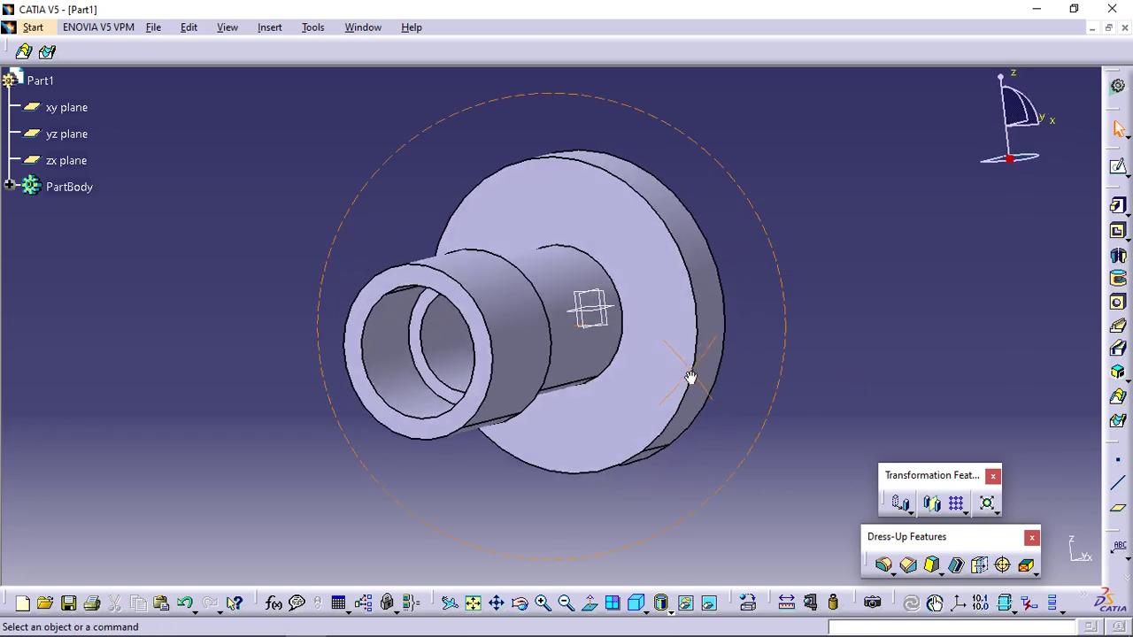
left_click(687, 258)
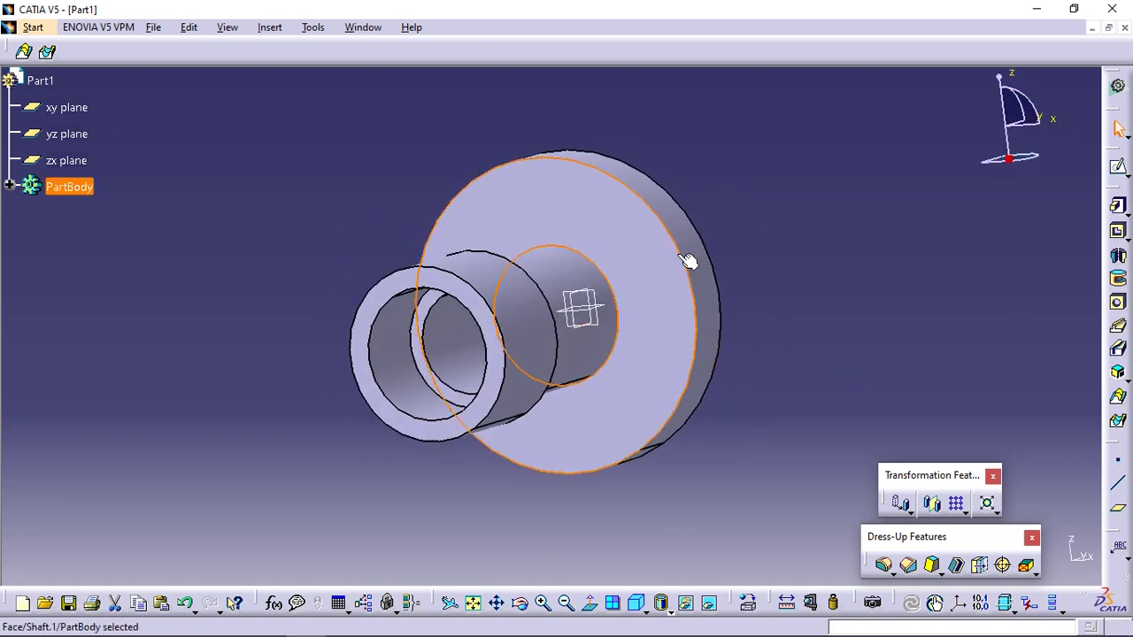
left_click(1118, 166)
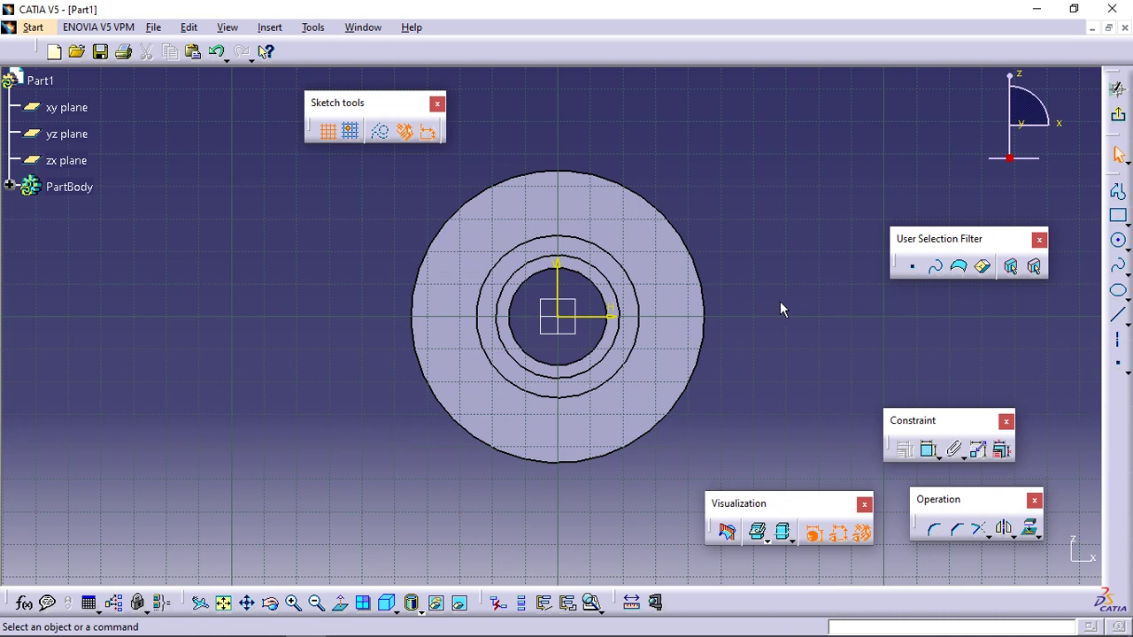
Draw a 6.25 mm-radius circle centred 32.5 mm above the bore axis
left_click(1119, 240)
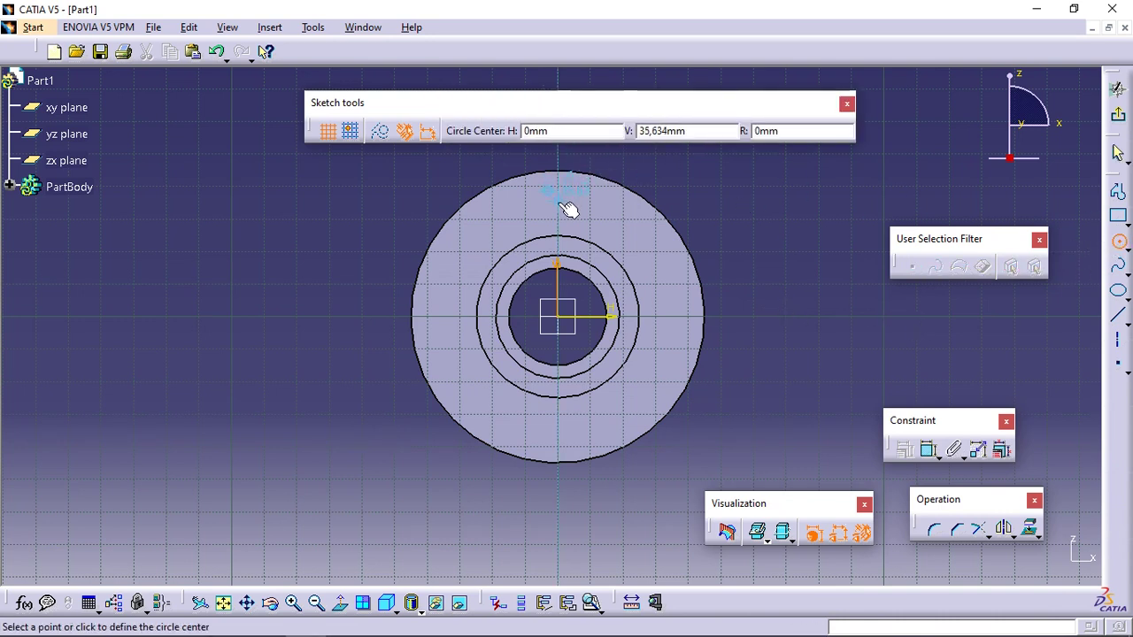
left_click(699, 130)
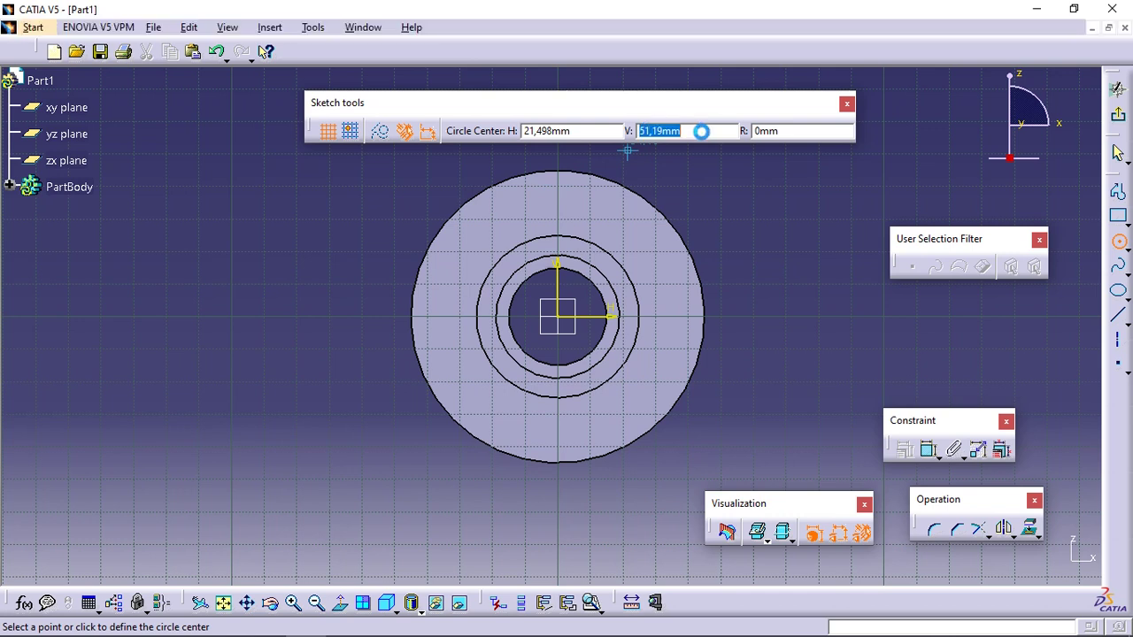
type("32,5")
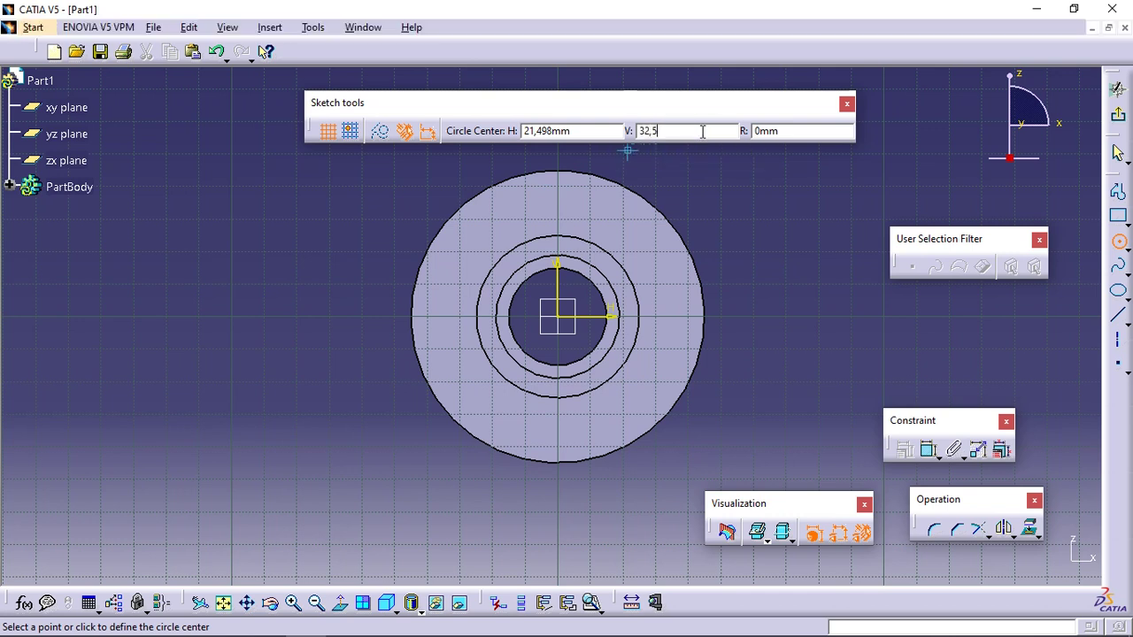
left_click(819, 131)
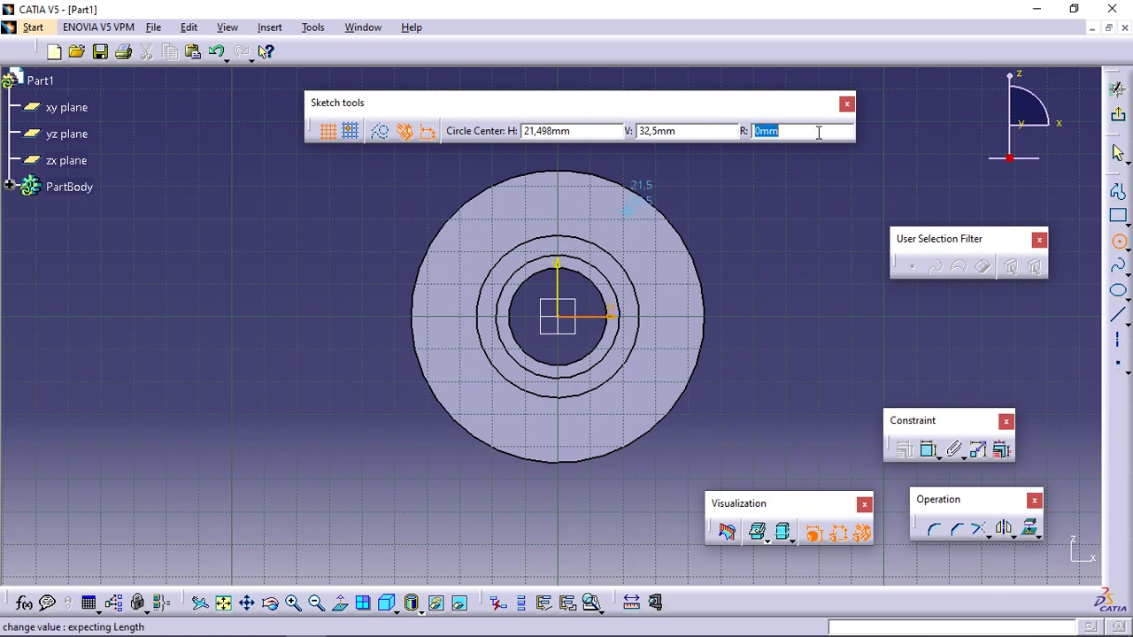
type("6,25")
key("Return")
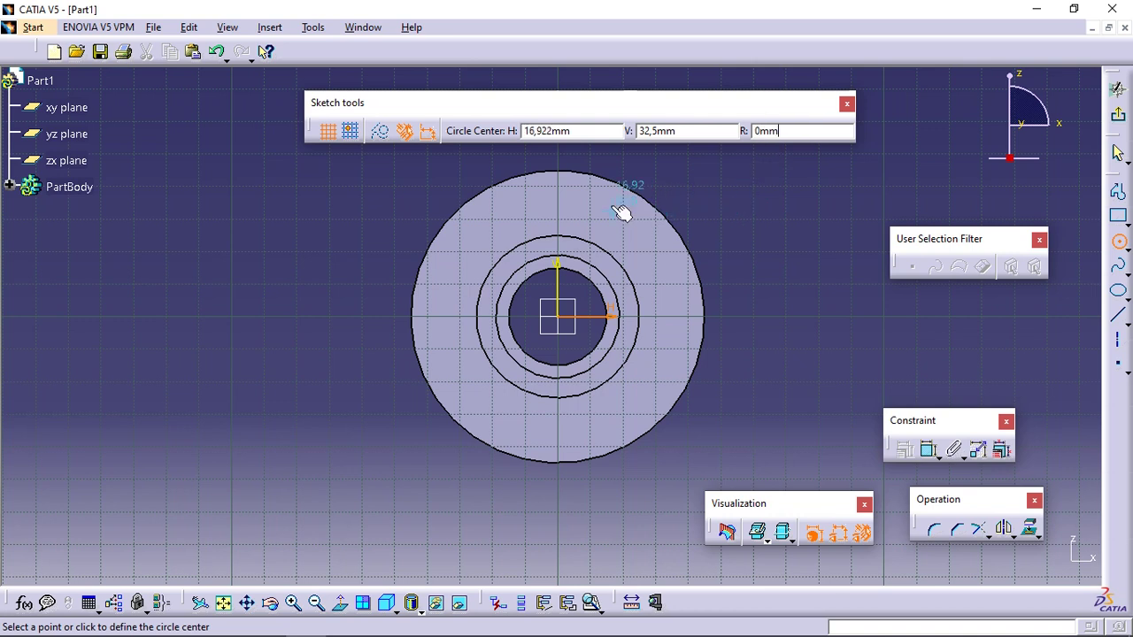
left_click(562, 210)
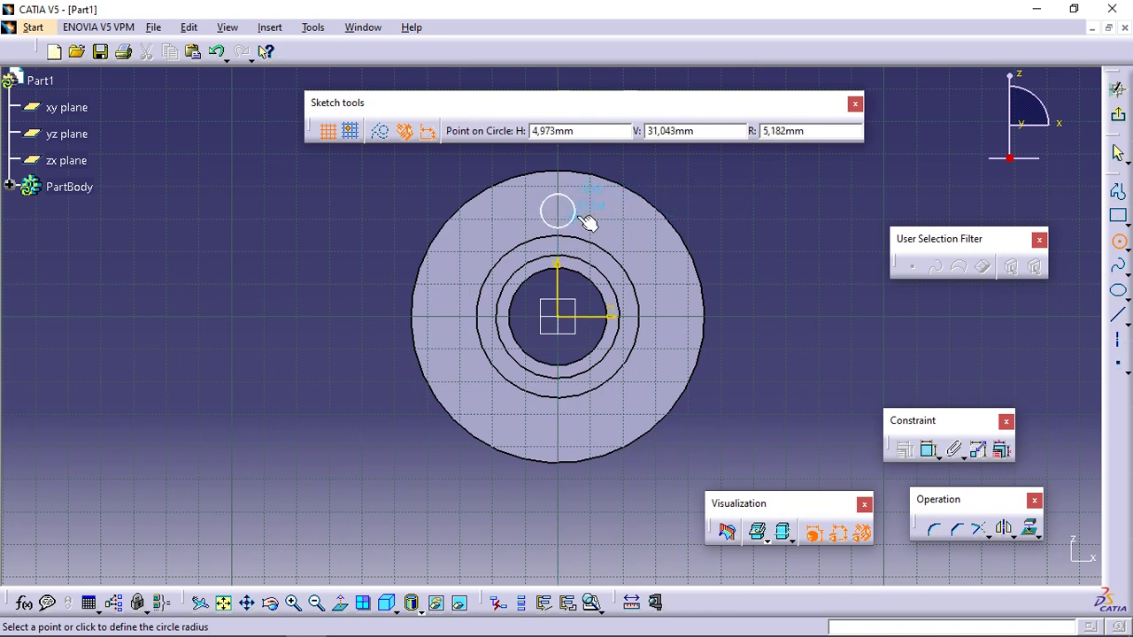
double_click(813, 131)
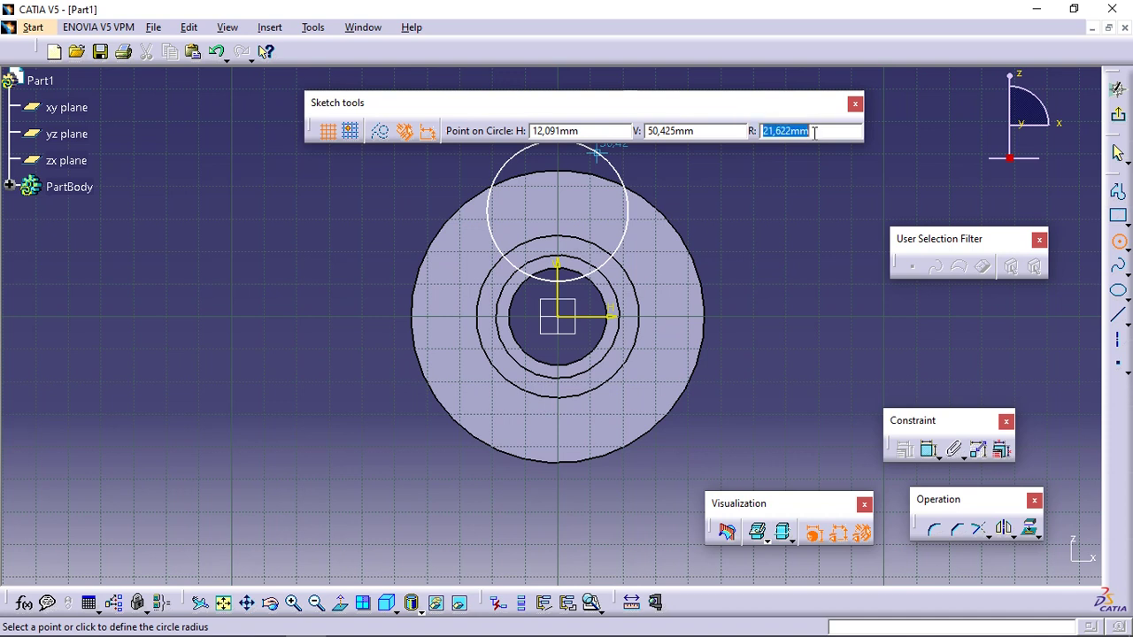
type("6,25")
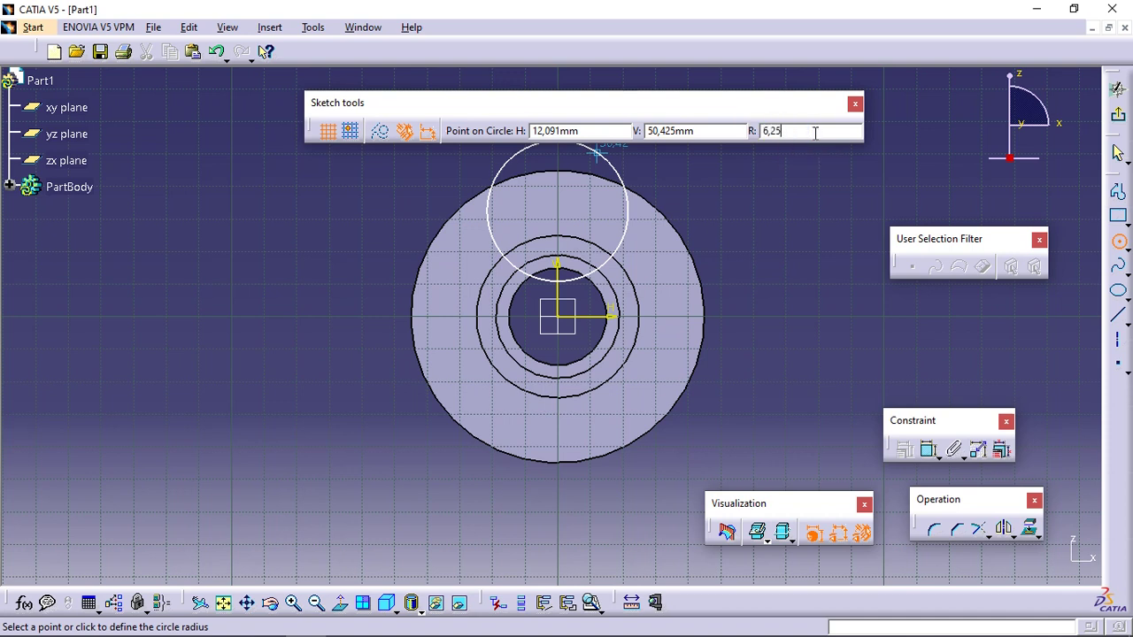
key("Return")
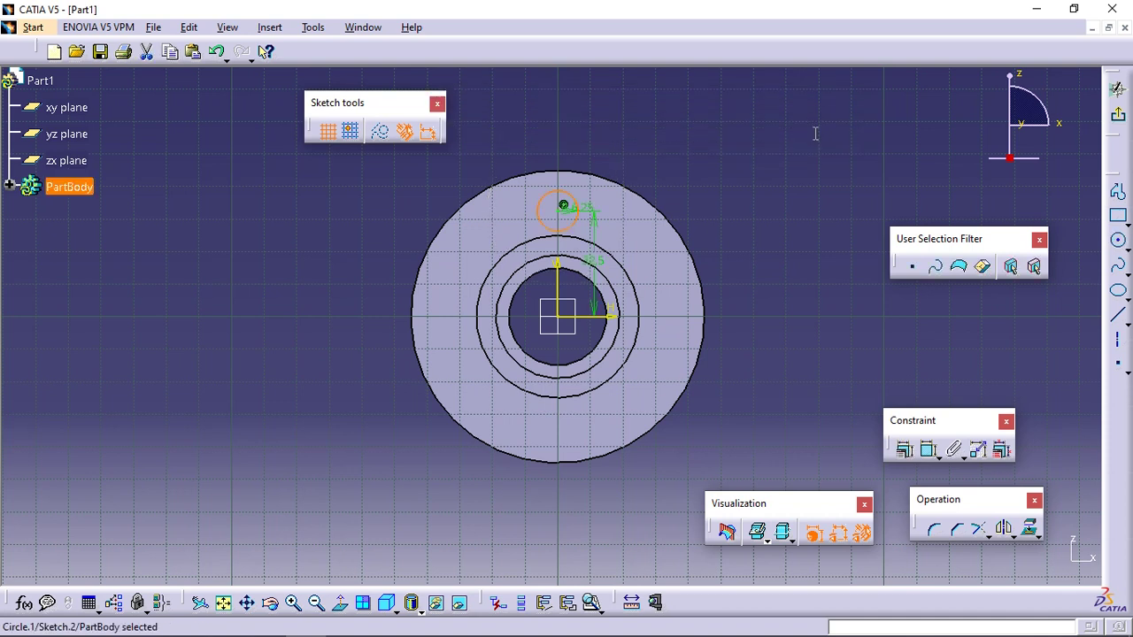
left_click(818, 142)
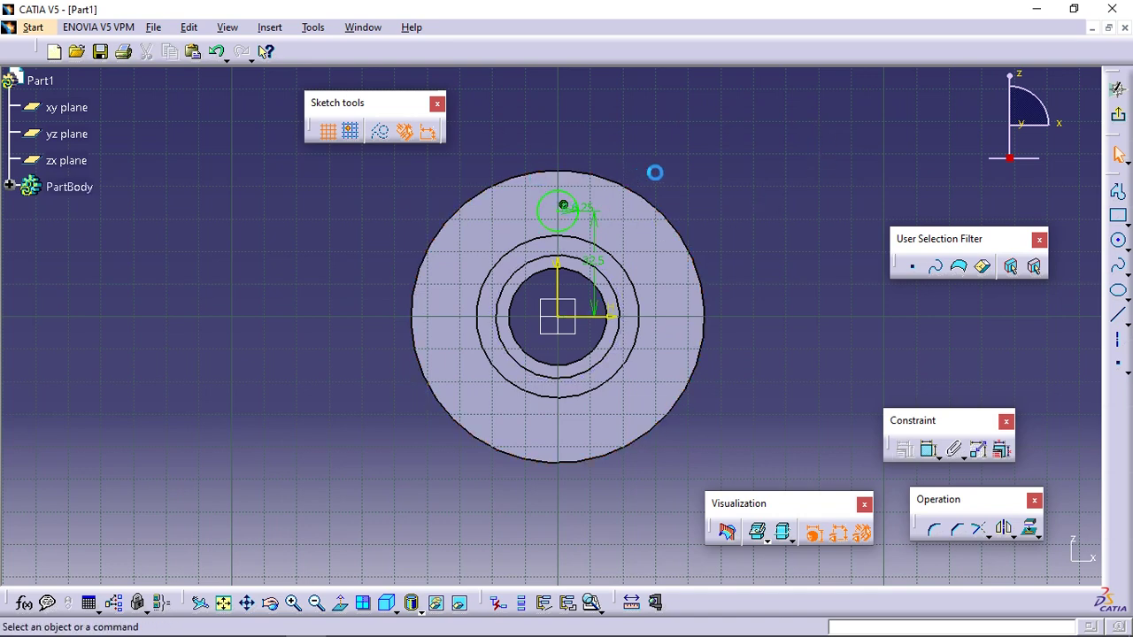
Exit the sketcher and pocket the circle Up to last through the flange
left_click(1118, 89)
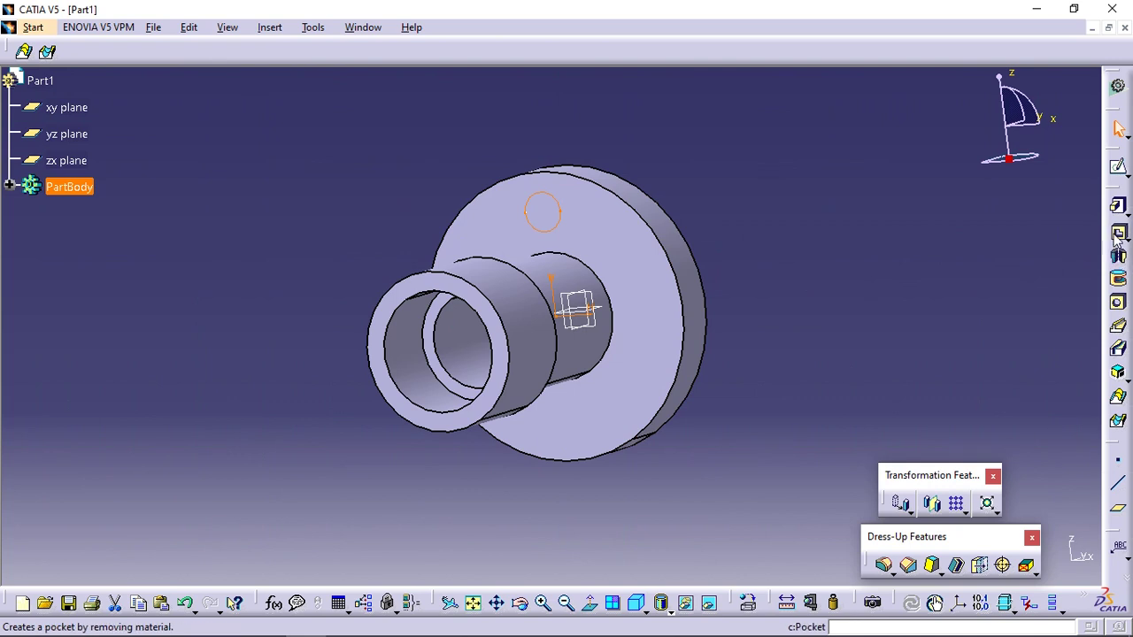
left_click(1118, 231)
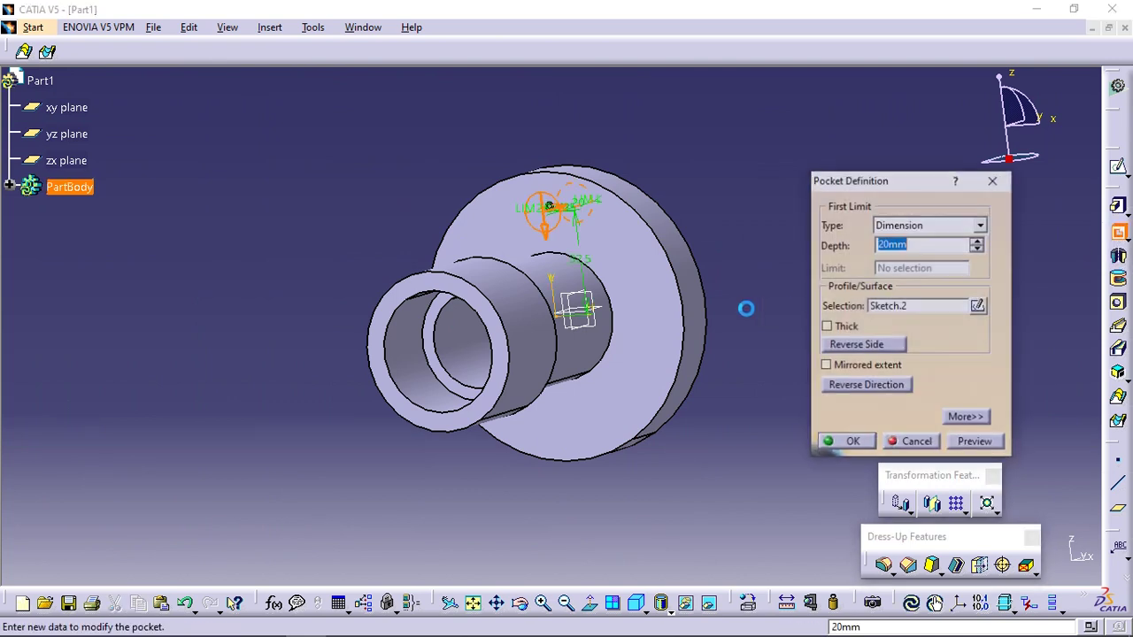
left_click(919, 225)
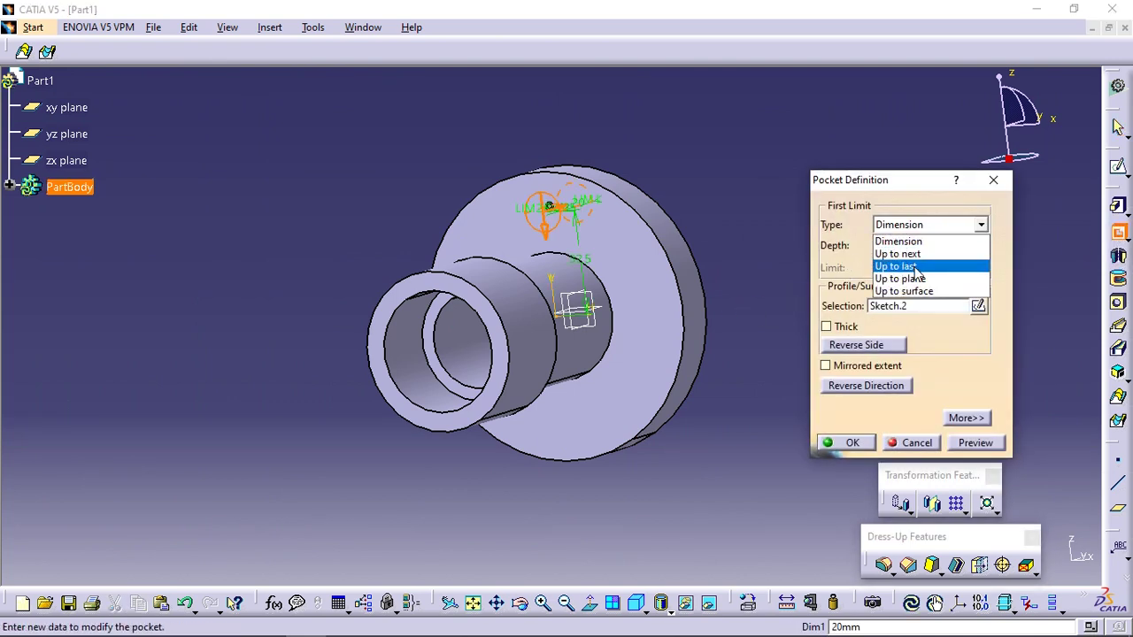
left_click(916, 266)
left_click(854, 443)
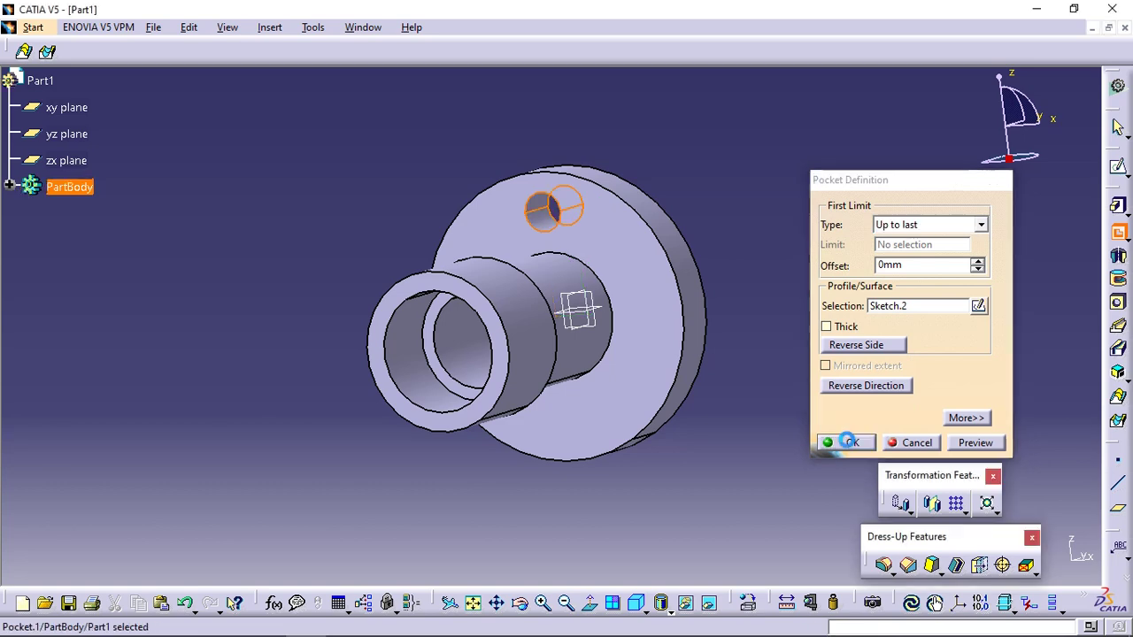
middle_click_drag(728, 387, 673, 454)
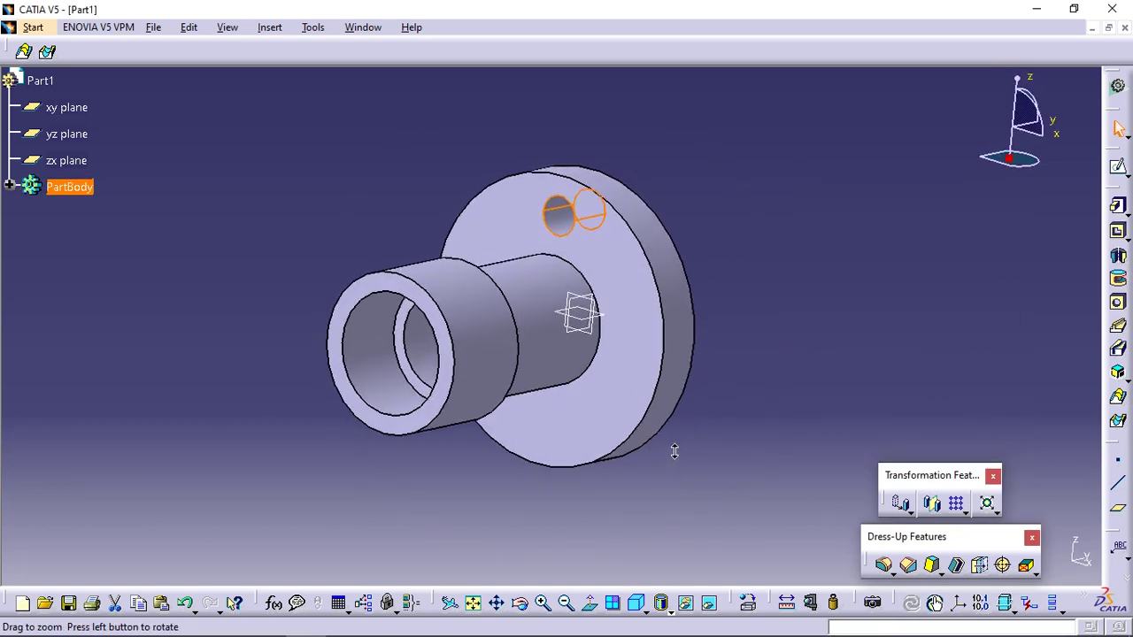
Circular-pattern Pocket.1 as a Complete crown of 4 instances around the shaft's cylindrical face
left_click(9, 186)
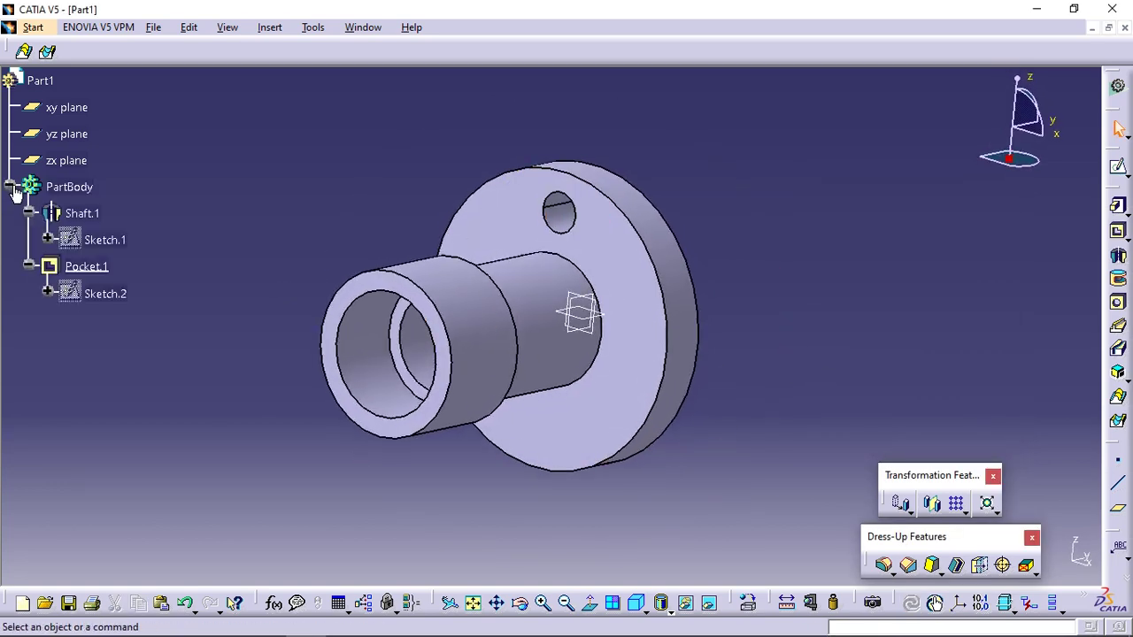
left_click(86, 266)
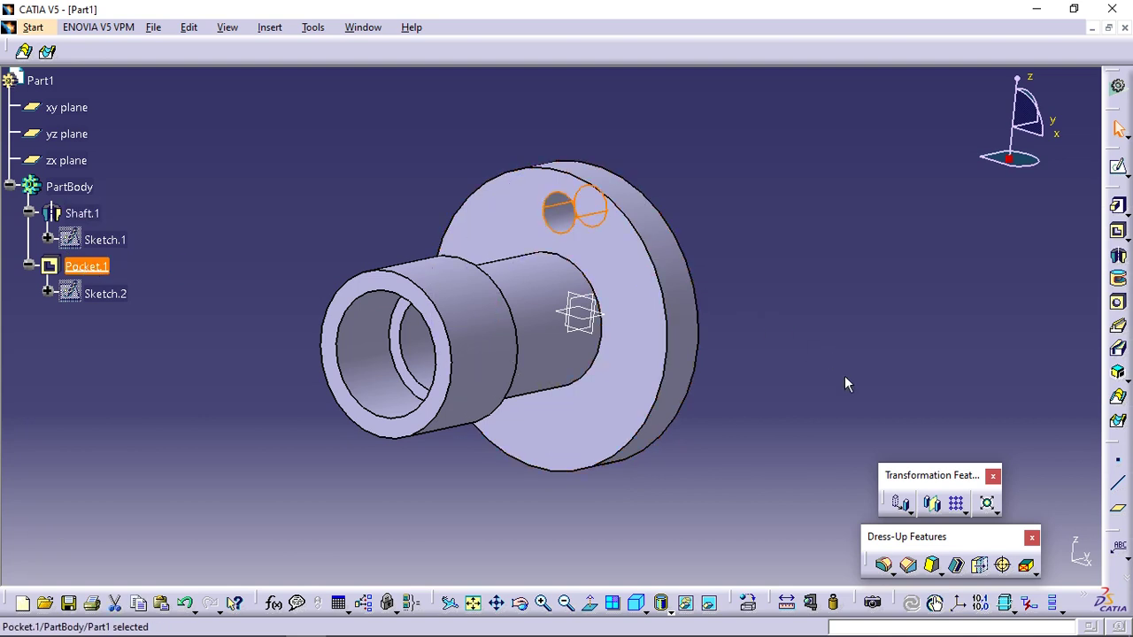
left_click(963, 511)
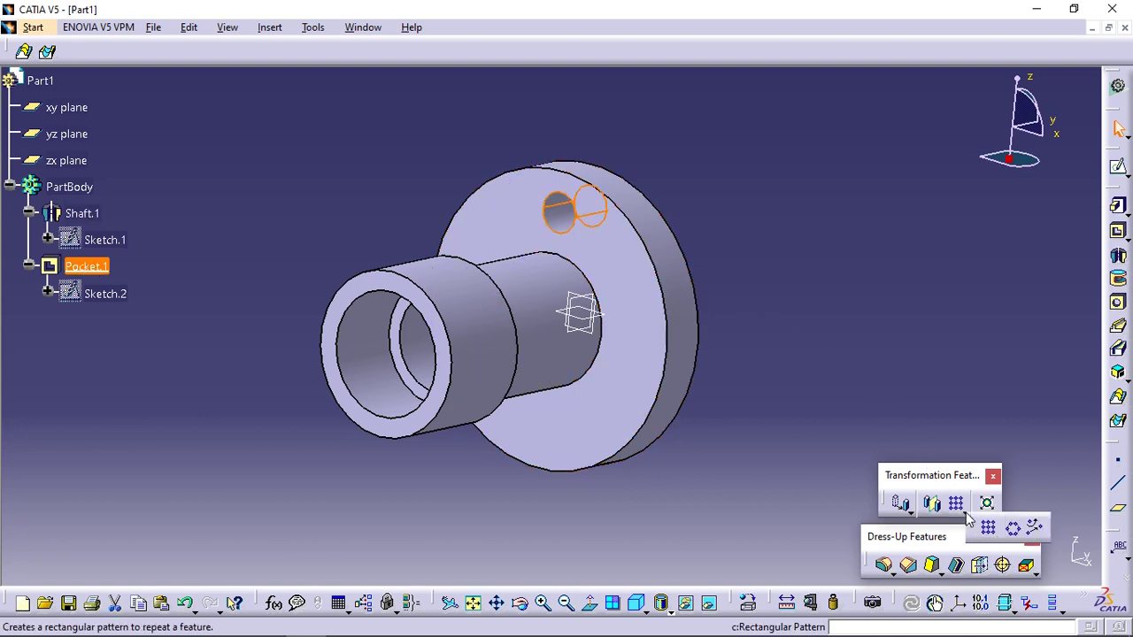
left_click(1011, 529)
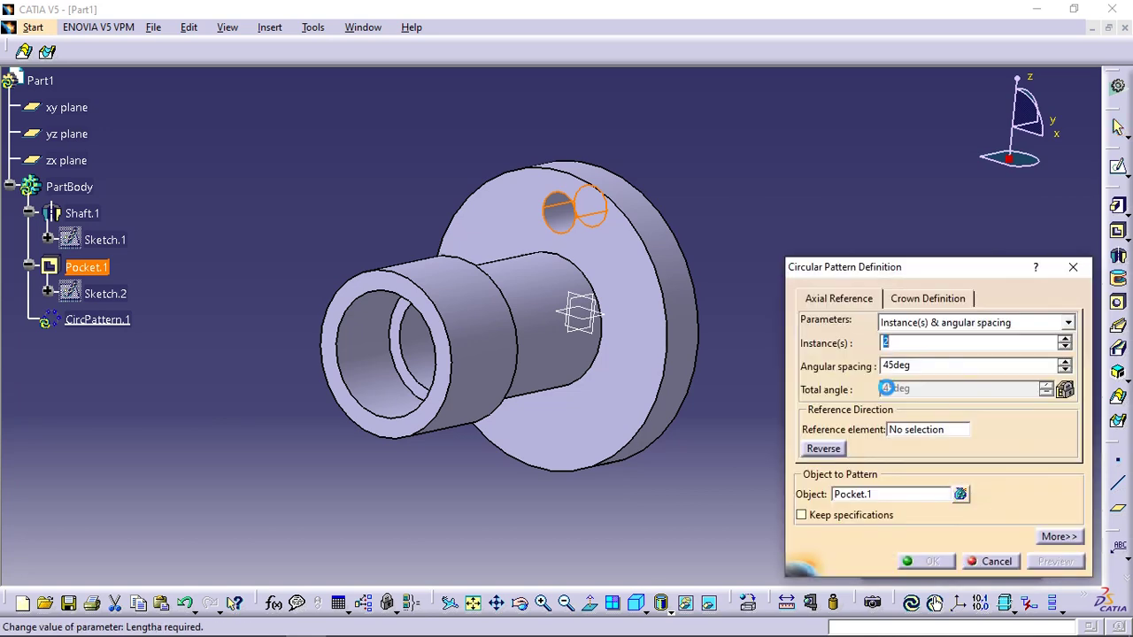
left_click(953, 324)
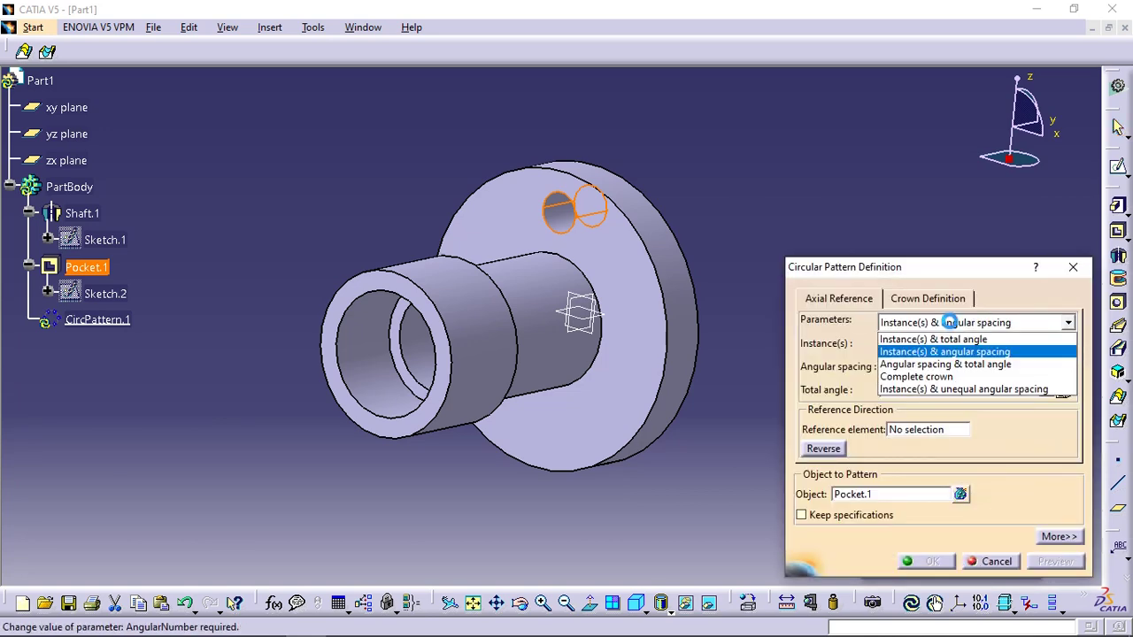
left_click(929, 376)
left_click(933, 342)
type("4")
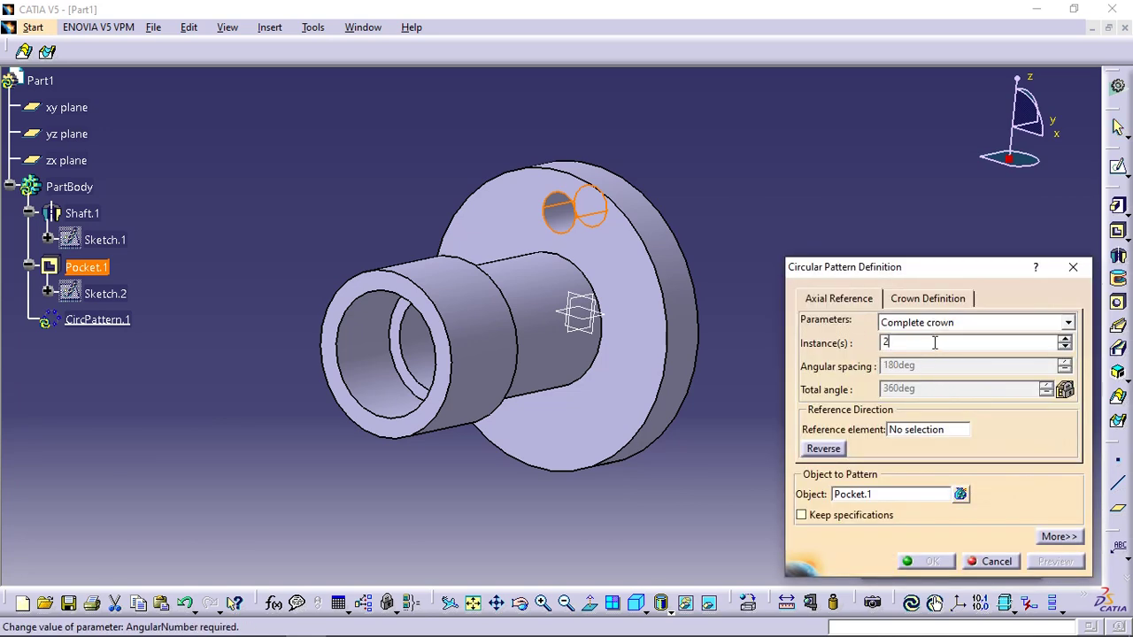
left_click(928, 386)
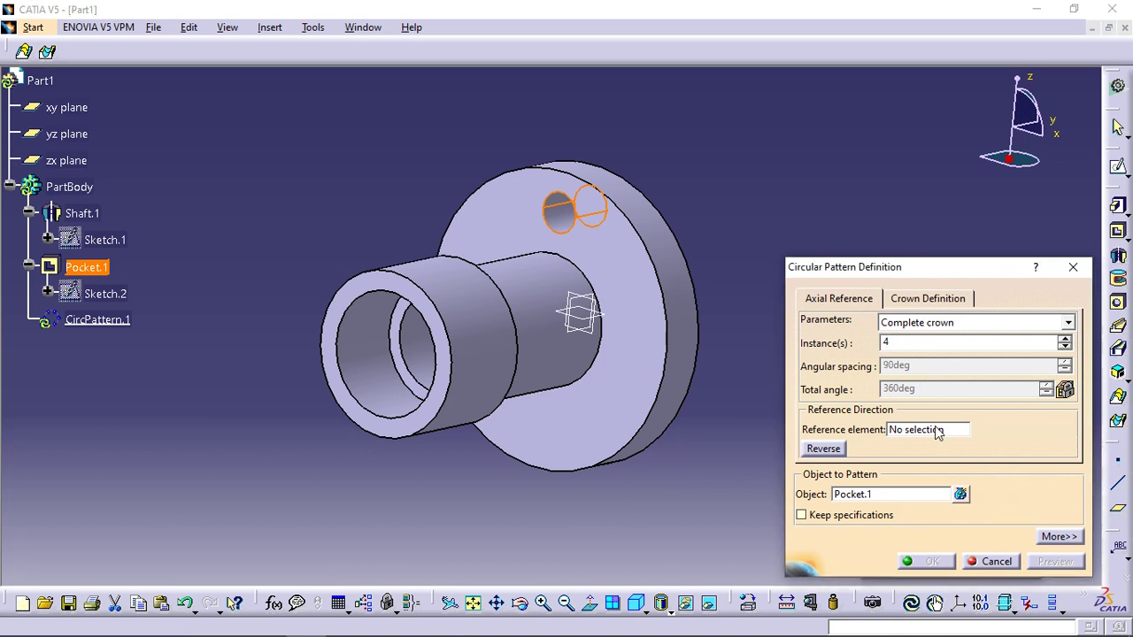
left_click(947, 438)
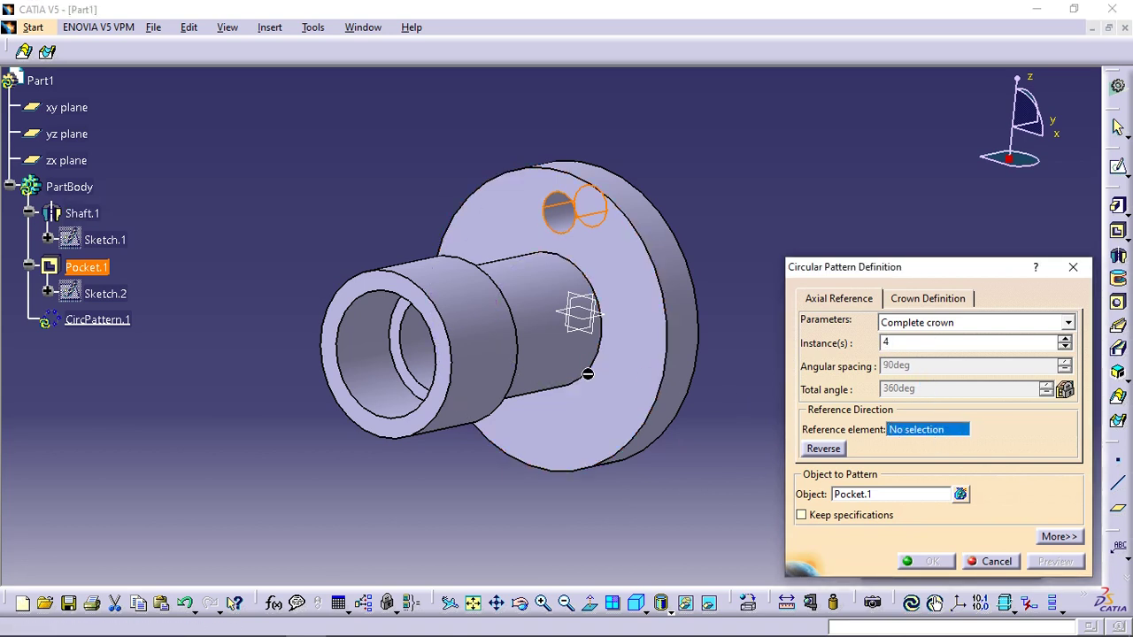
left_click(498, 353)
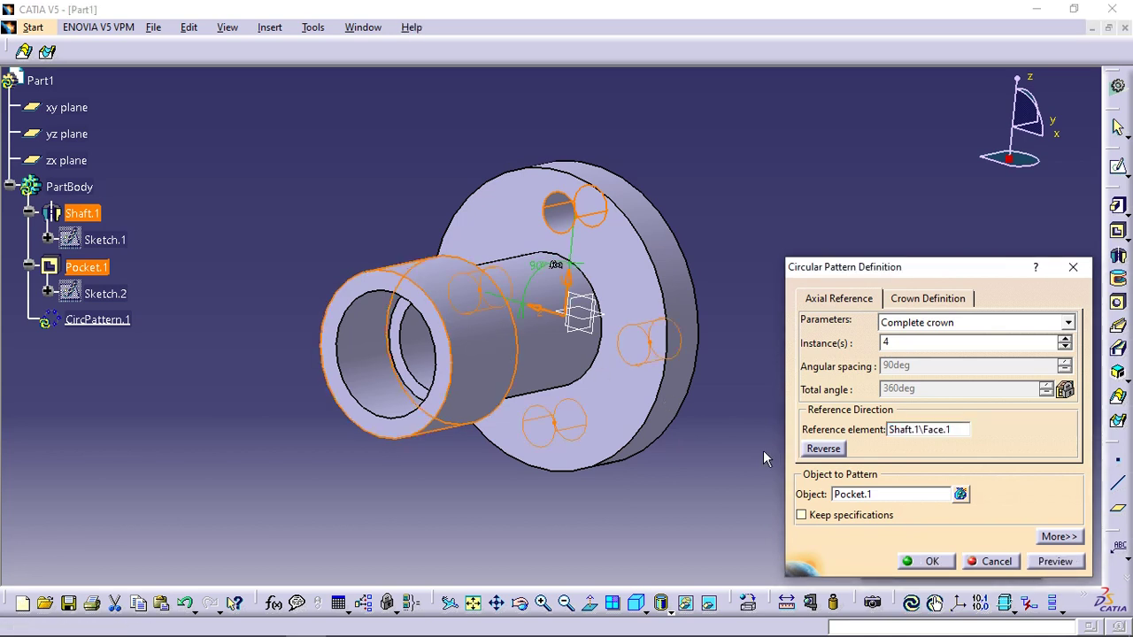
left_click(927, 559)
mouse_move(743, 420)
middle_mouse_down()
mouse_move(581, 378)
mouse_move(599, 430)
mouse_move(679, 467)
mouse_move(728, 430)
mouse_move(653, 404)
middle_mouse_up()
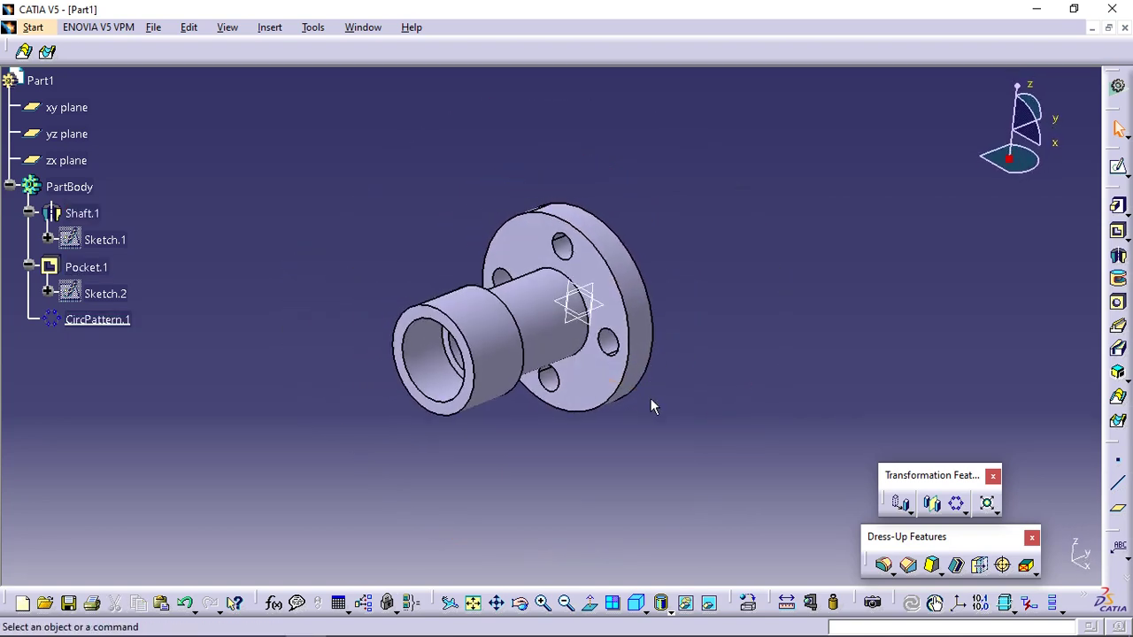